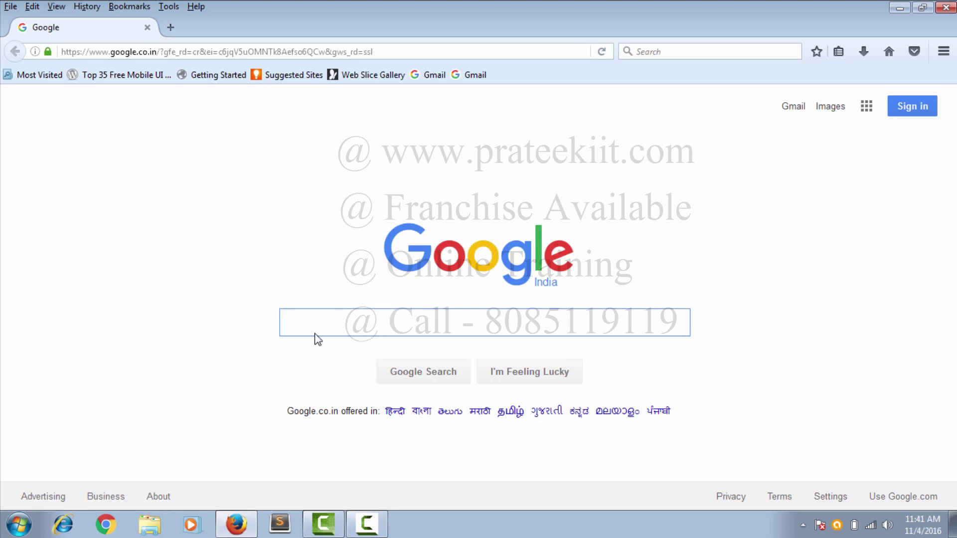
Search Google for godaddy and open the GoDaddy website from the results
{"action": "type", "text": "o"}
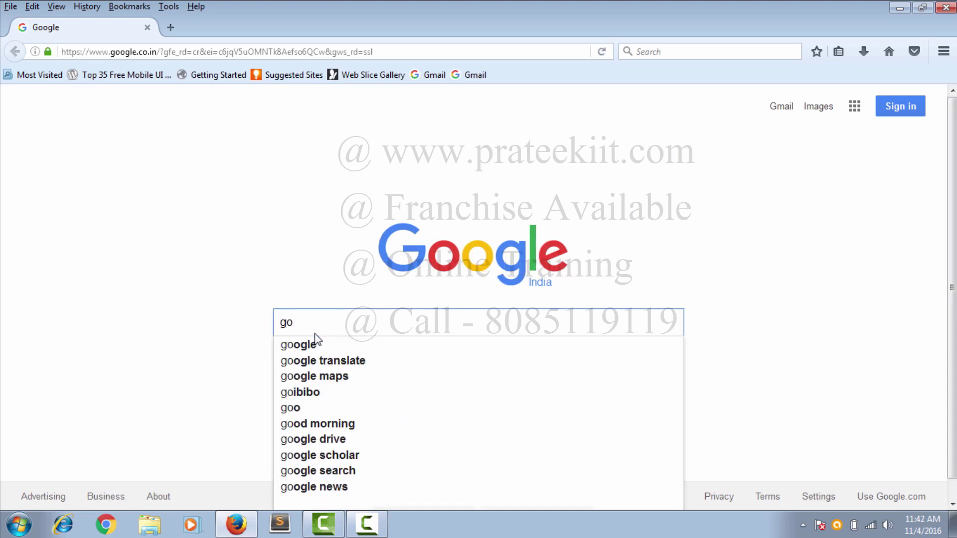
{"action": "type", "text": "d"}
{"action": "left_click", "coordinate": [323, 347]}
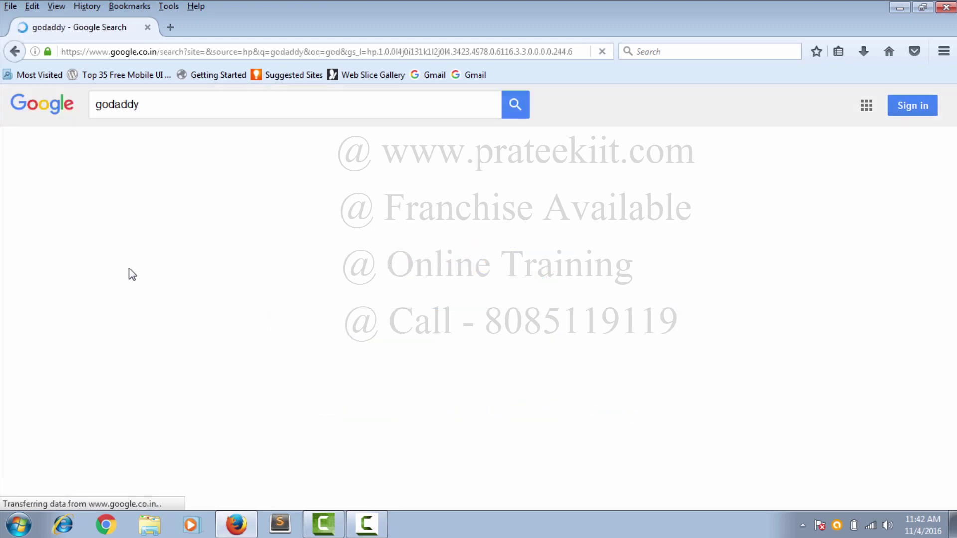
{"action": "left_click", "coordinate": [201, 215]}
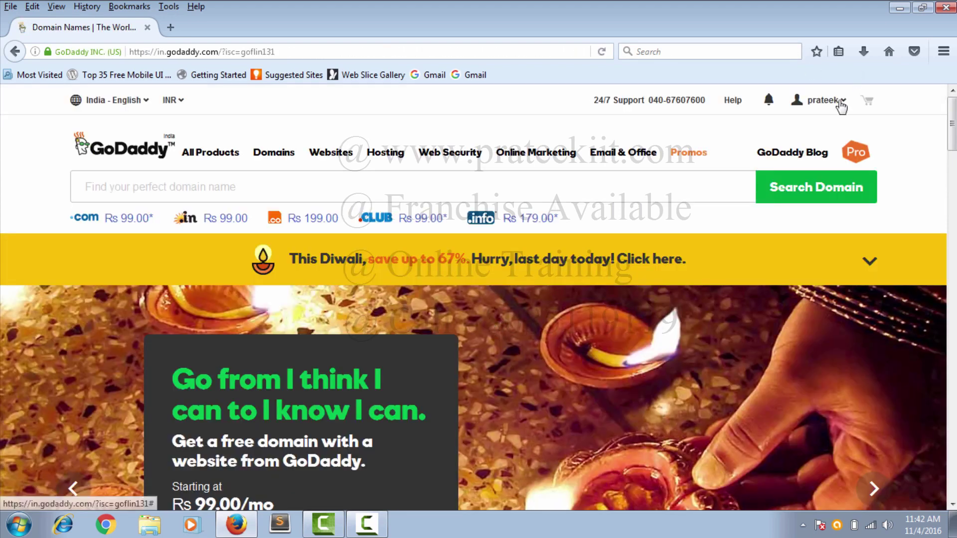
Go to the account's products, manage Web Hosting, and open the cPanel for the prateekmobile.com hosting account
{"action": "left_click", "coordinate": [841, 104]}
{"action": "left_click", "coordinate": [441, 303]}
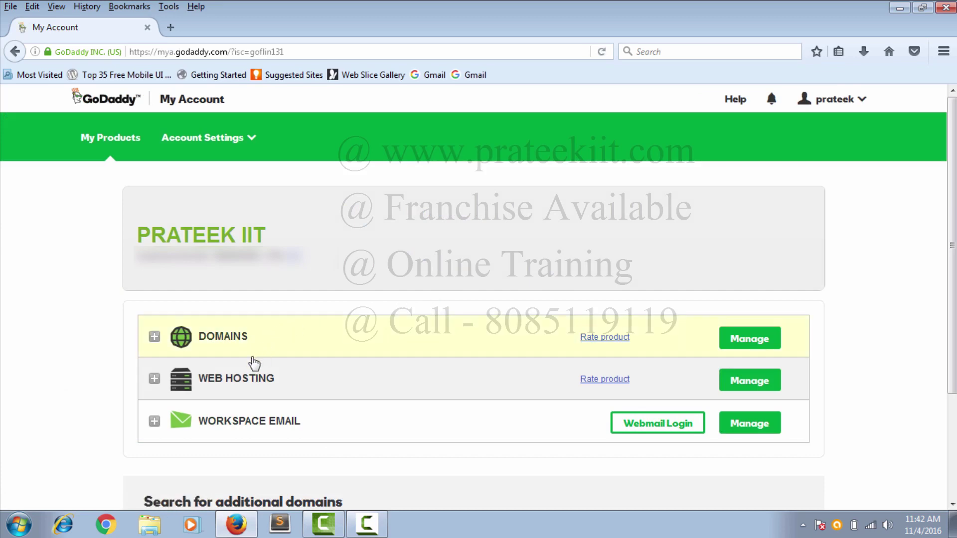
{"action": "left_click", "coordinate": [749, 388]}
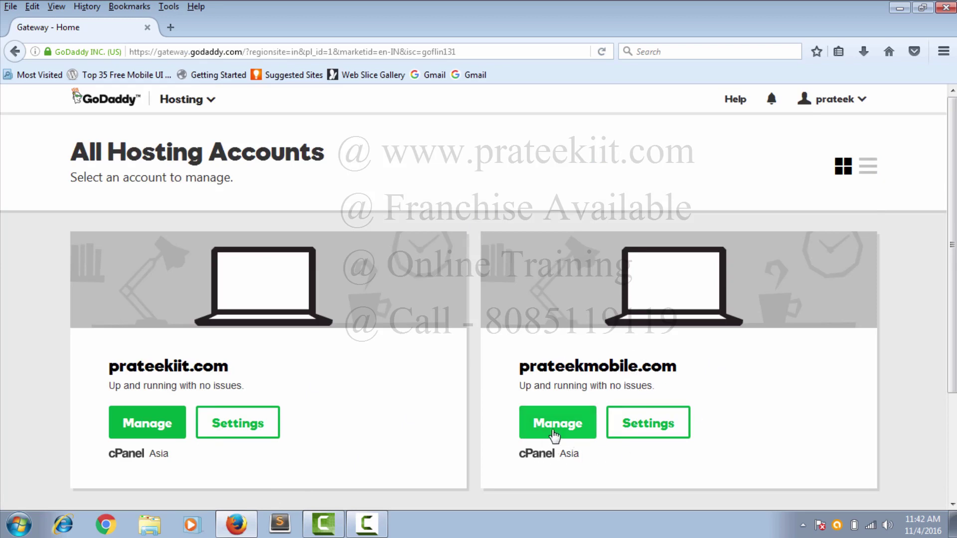
{"action": "left_click", "coordinate": [555, 432]}
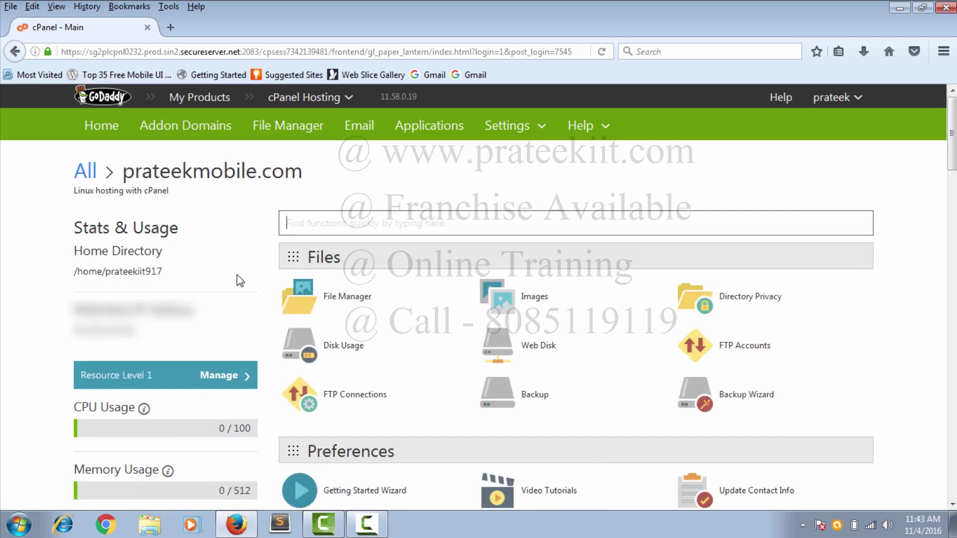
Open File Manager at Web Root (public_html/www) and move all of its files and folders to the trash
{"action": "left_click", "coordinate": [341, 299]}
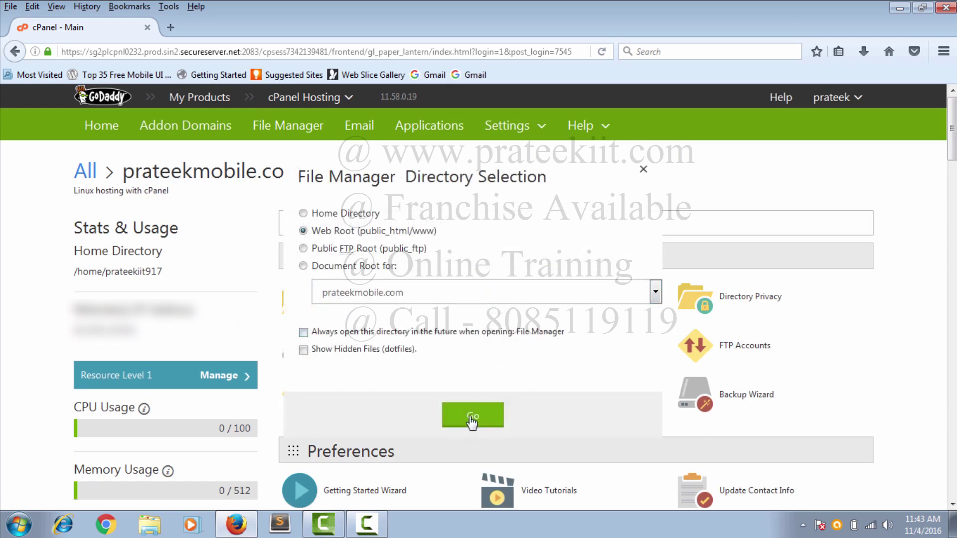
{"action": "left_click", "coordinate": [471, 418]}
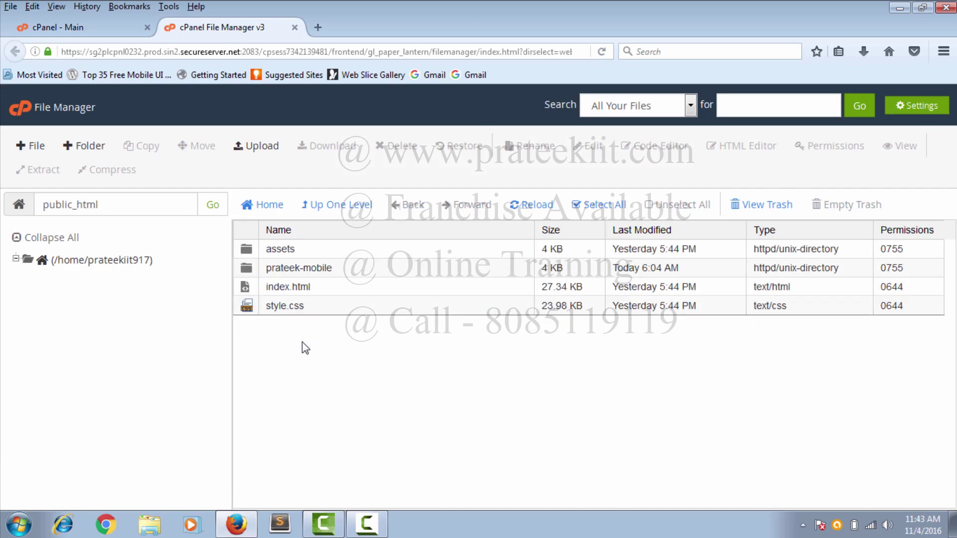
{"action": "left_click", "coordinate": [387, 289]}
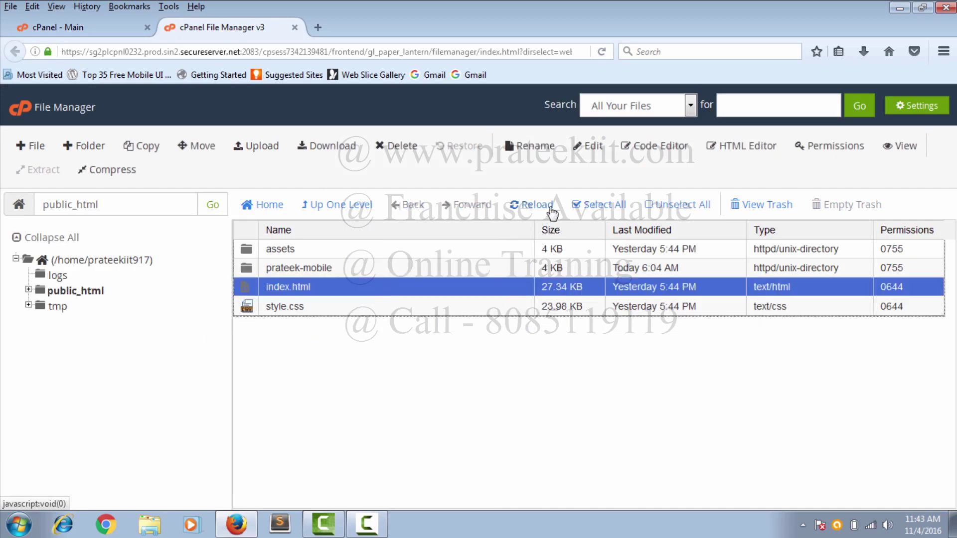
{"action": "left_click", "coordinate": [603, 213]}
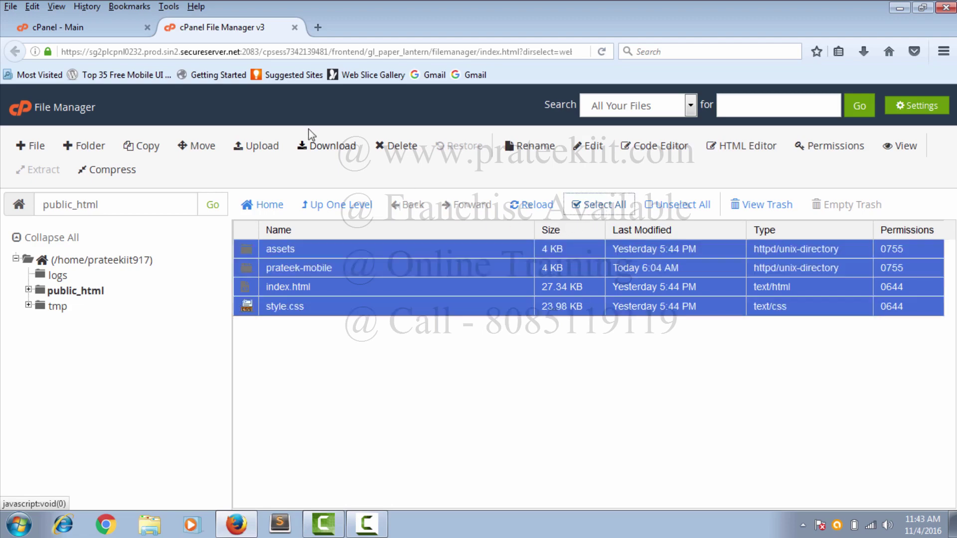
{"action": "left_click", "coordinate": [402, 147]}
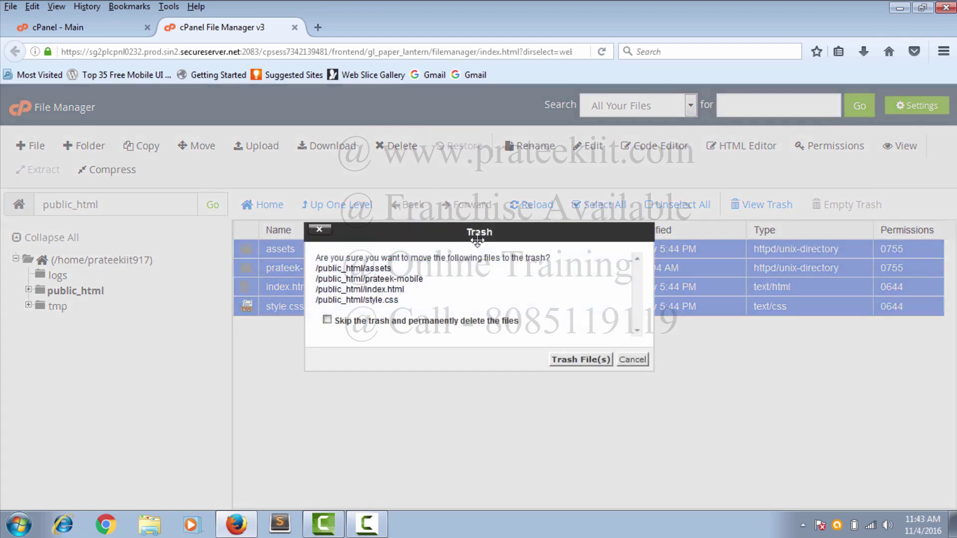
{"action": "left_click", "coordinate": [566, 361]}
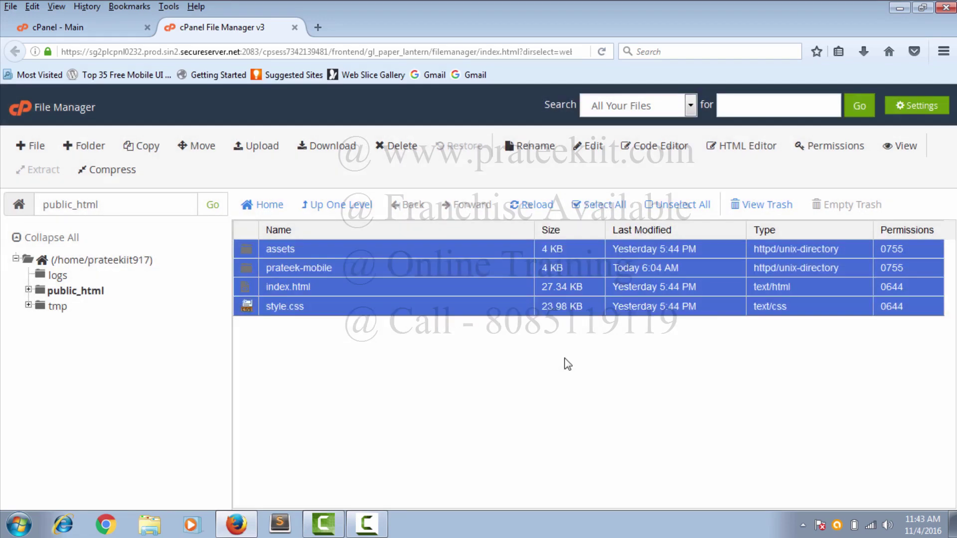
Move logs, public_html, tmp and access-logs in the home directory to the trash, and return to public_html
{"action": "left_click", "coordinate": [282, 215]}
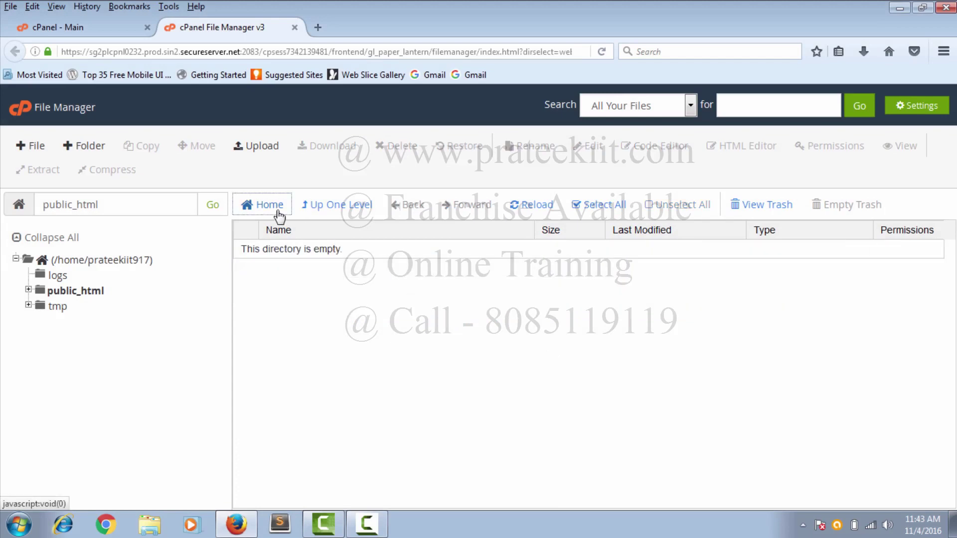
{"action": "left_click", "coordinate": [353, 269]}
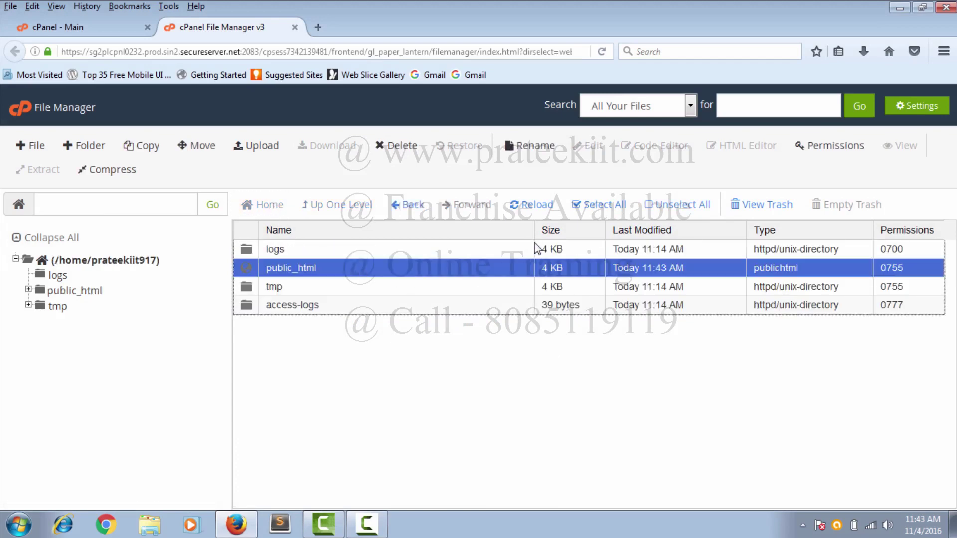
{"action": "left_click", "coordinate": [600, 212]}
{"action": "left_click", "coordinate": [401, 147]}
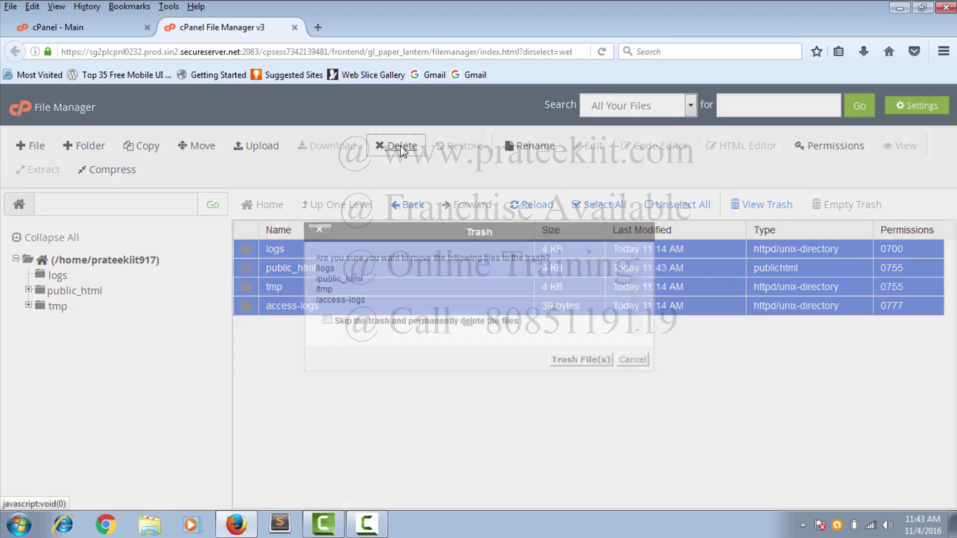
{"action": "left_click", "coordinate": [564, 361]}
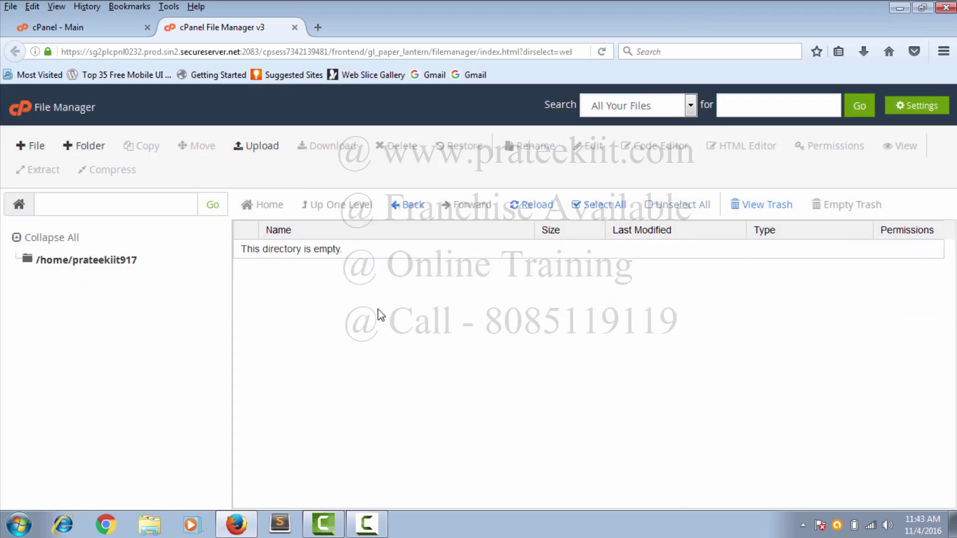
{"action": "left_click", "coordinate": [407, 213]}
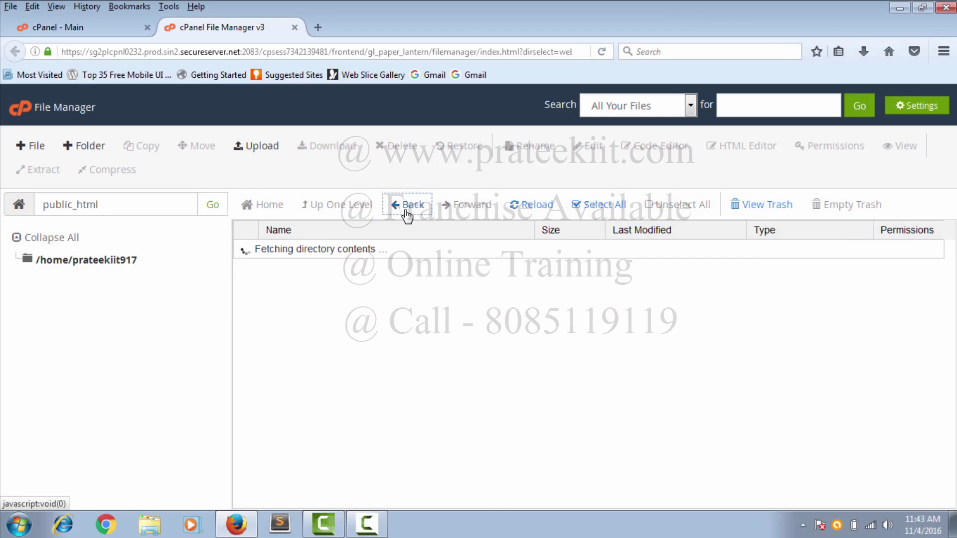
Load prateekmobile.com in a new browser tab and reload it to check the live site
{"action": "left_click", "coordinate": [318, 27]}
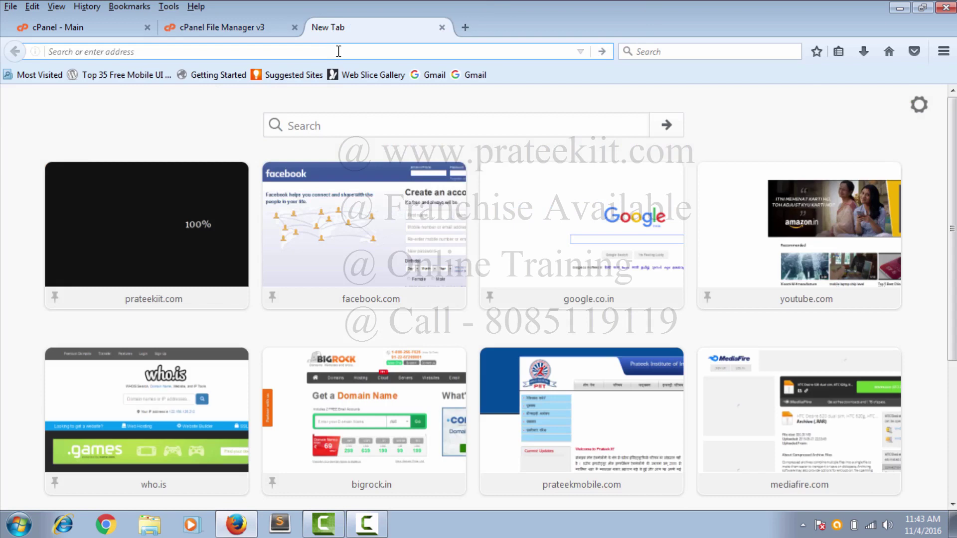
{"action": "type", "text": "prateekmobile.com/"}
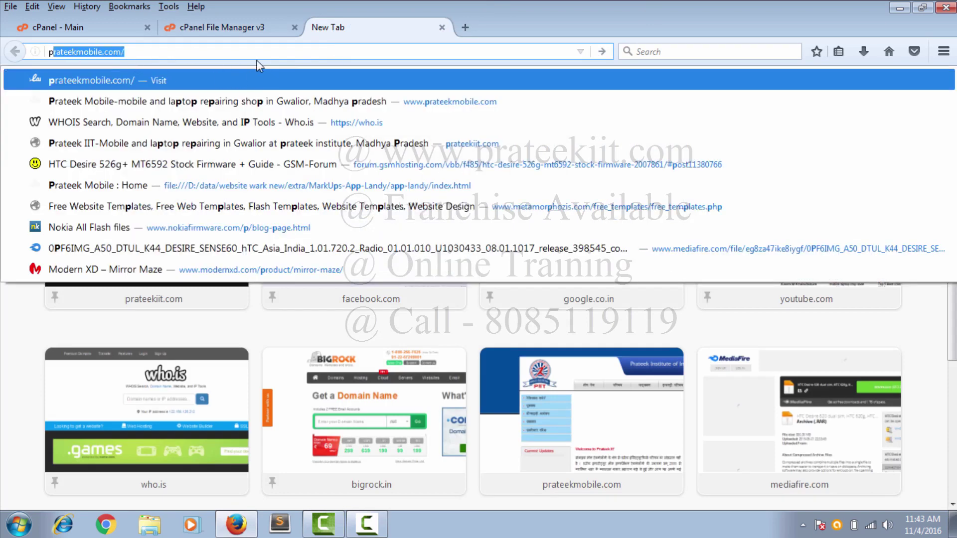
{"action": "key", "text": "Return"}
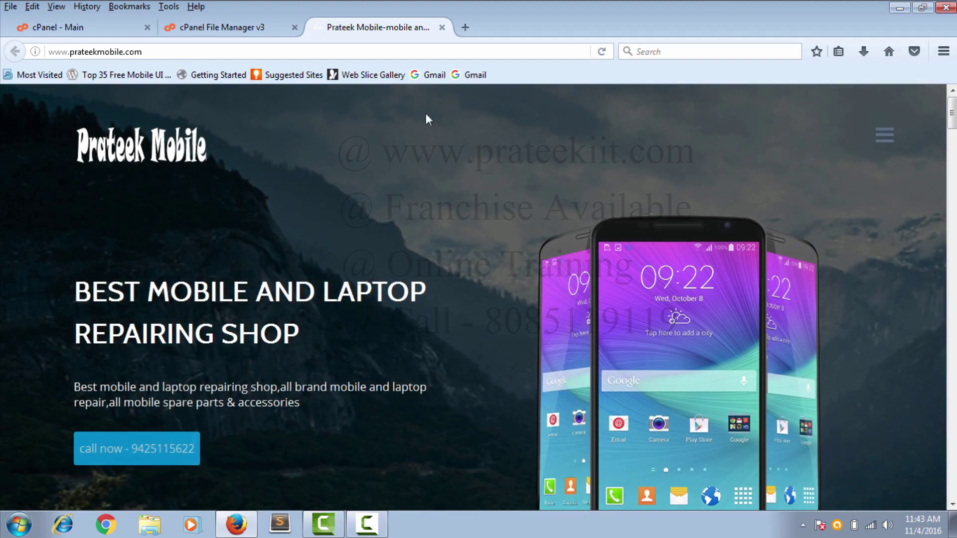
{"action": "left_click", "coordinate": [601, 52]}
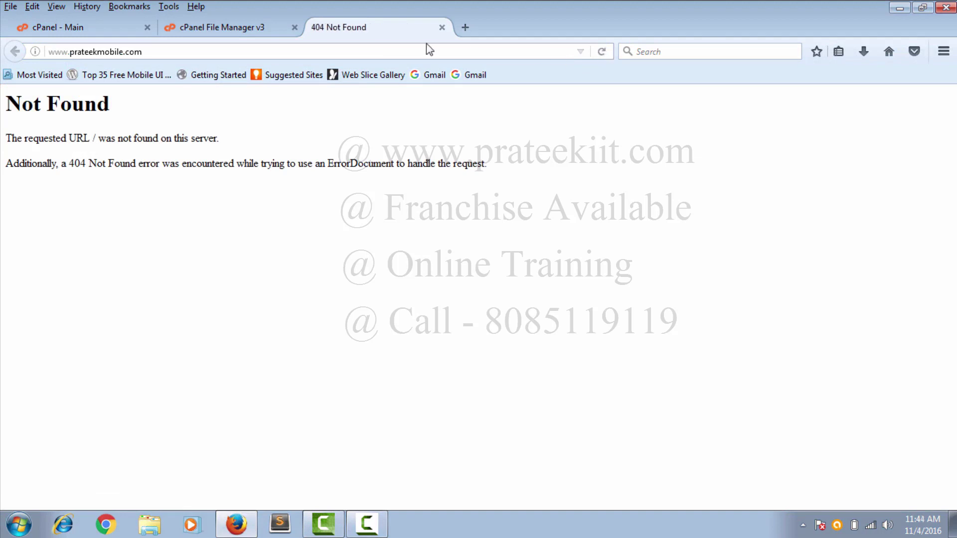
{"action": "left_click", "coordinate": [410, 51]}
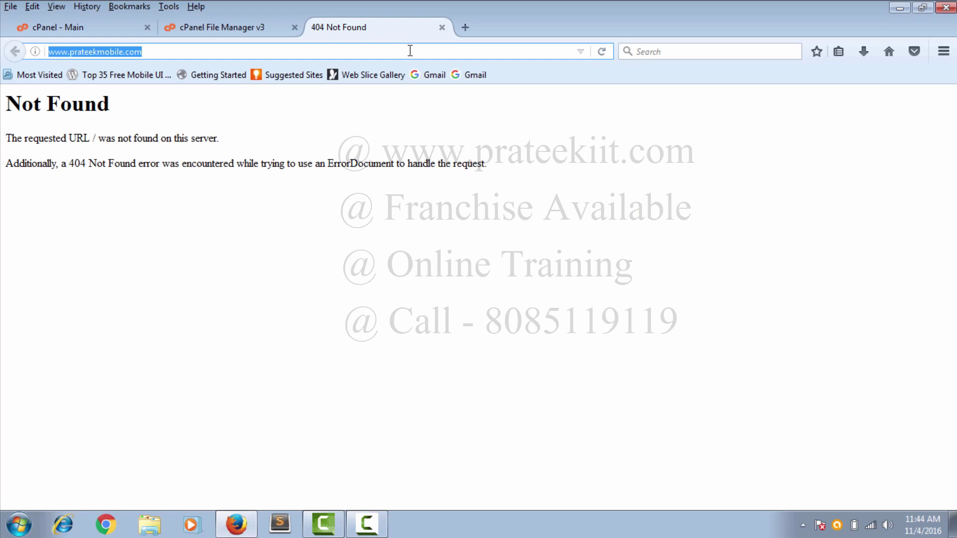
{"action": "left_click", "coordinate": [602, 52]}
Return to File Manager and open the file upload page for public_html
{"action": "left_click", "coordinate": [221, 29]}
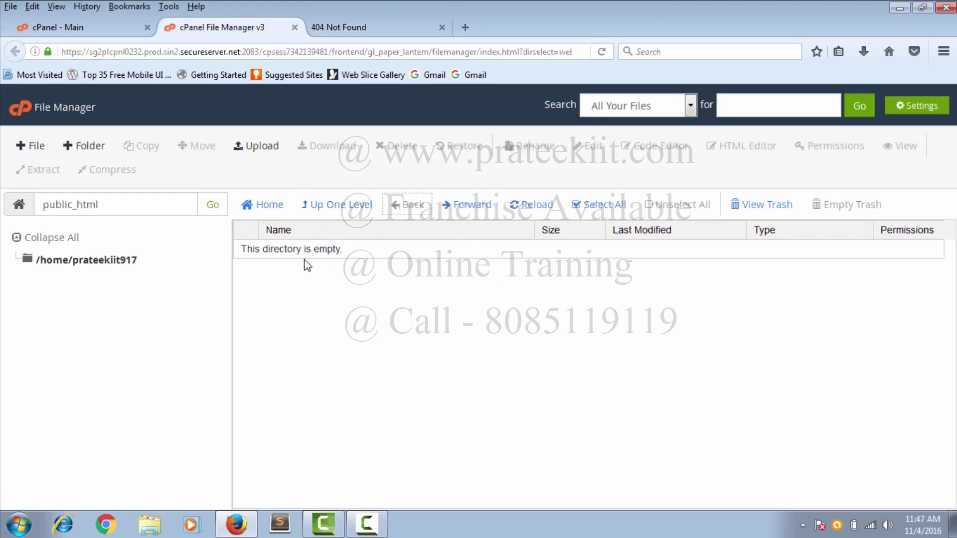
{"action": "left_click", "coordinate": [258, 149]}
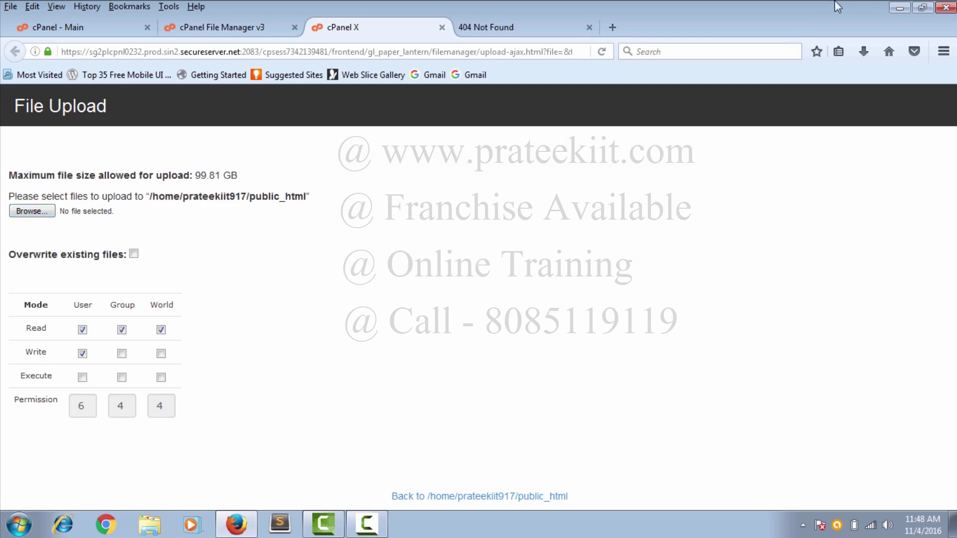
Switch to the desktop, browse to the extra folder in website wark new, and check the contents of its prateek-mobile folder
{"action": "left_click", "coordinate": [896, 8]}
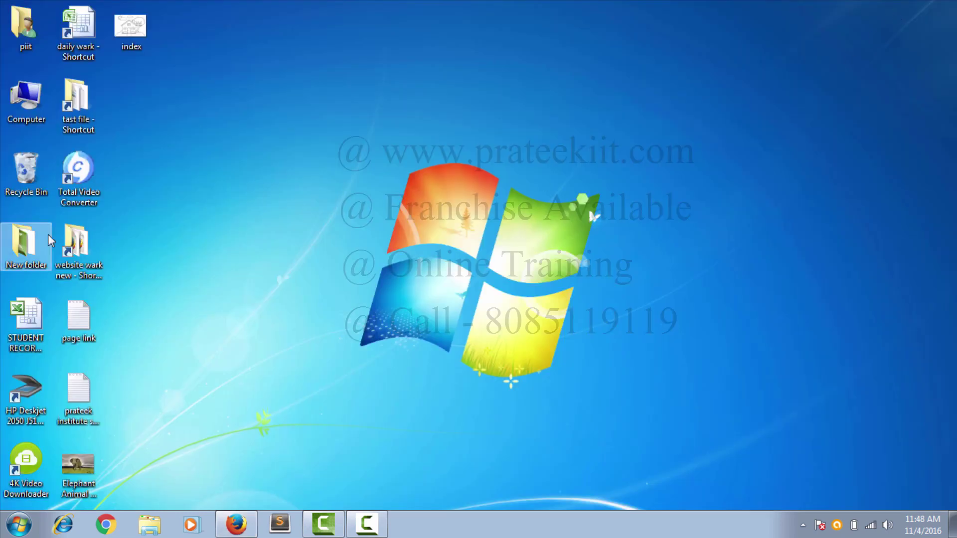
{"action": "double_click", "coordinate": [99, 252]}
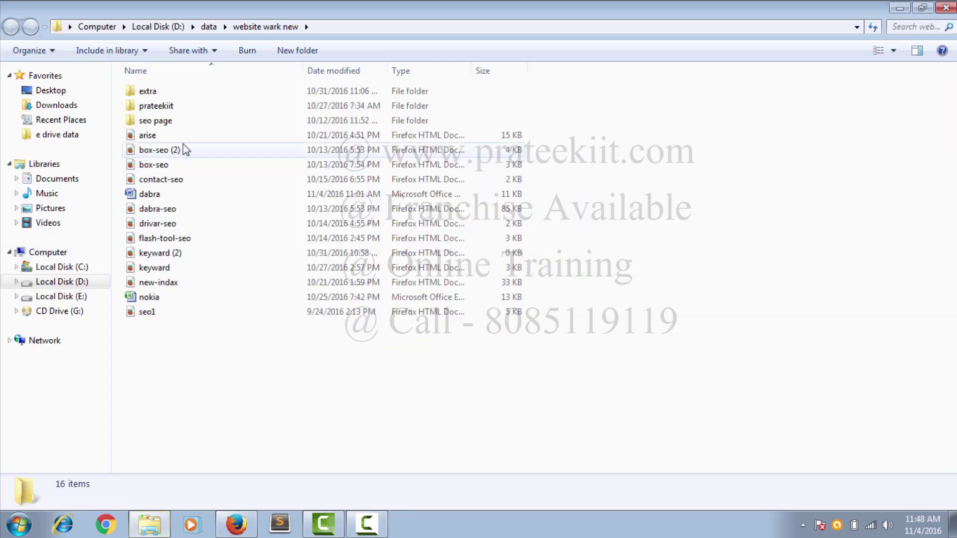
{"action": "double_click", "coordinate": [162, 95]}
{"action": "double_click", "coordinate": [172, 108]}
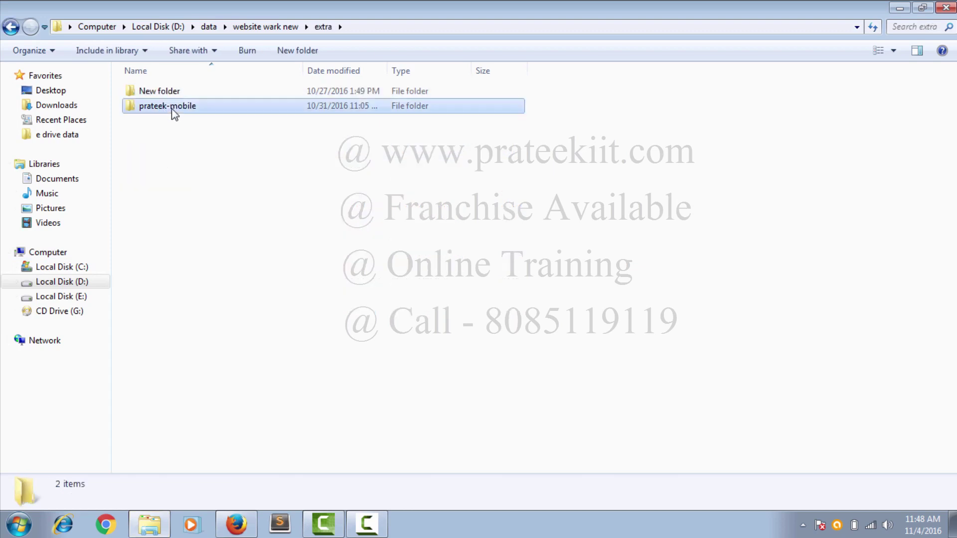
{"action": "double_click", "coordinate": [171, 107]}
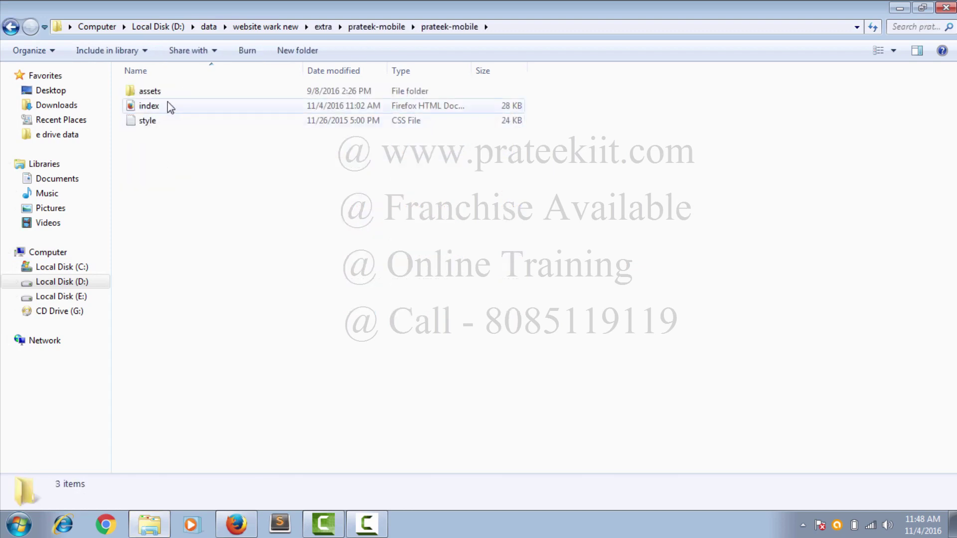
{"action": "left_click", "coordinate": [13, 30]}
{"action": "left_click", "coordinate": [13, 30]}
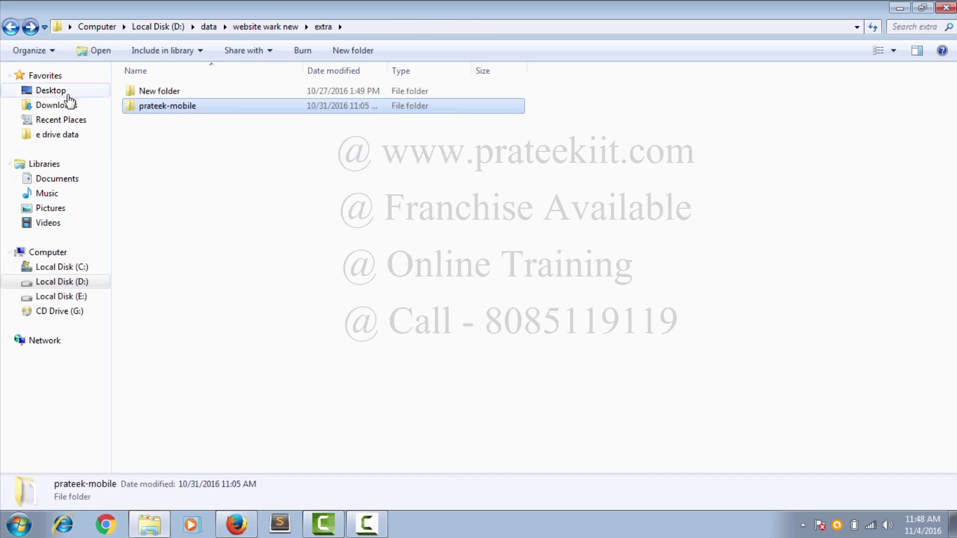
Copy the prateek-mobile folder from extra and paste it onto the desktop
{"action": "right_click", "coordinate": [171, 111]}
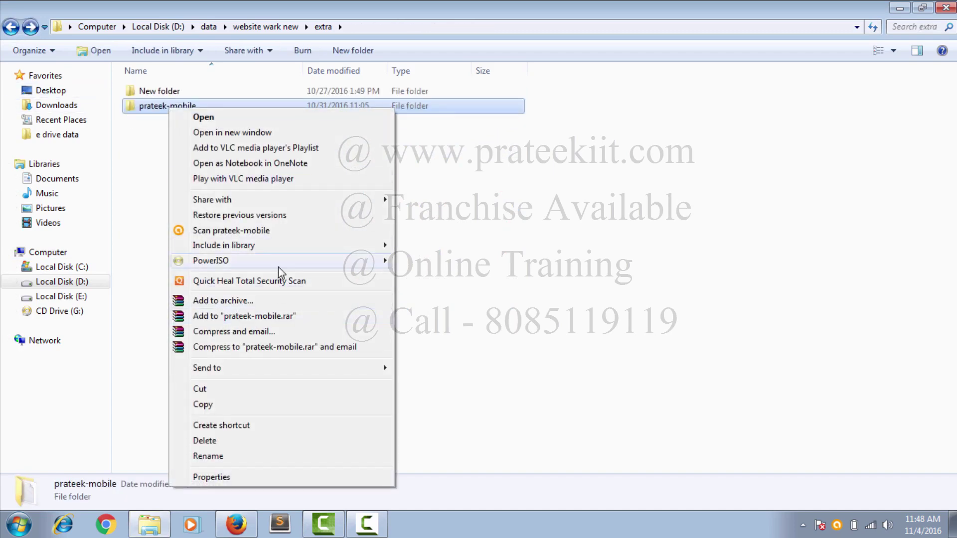
{"action": "left_click", "coordinate": [247, 405]}
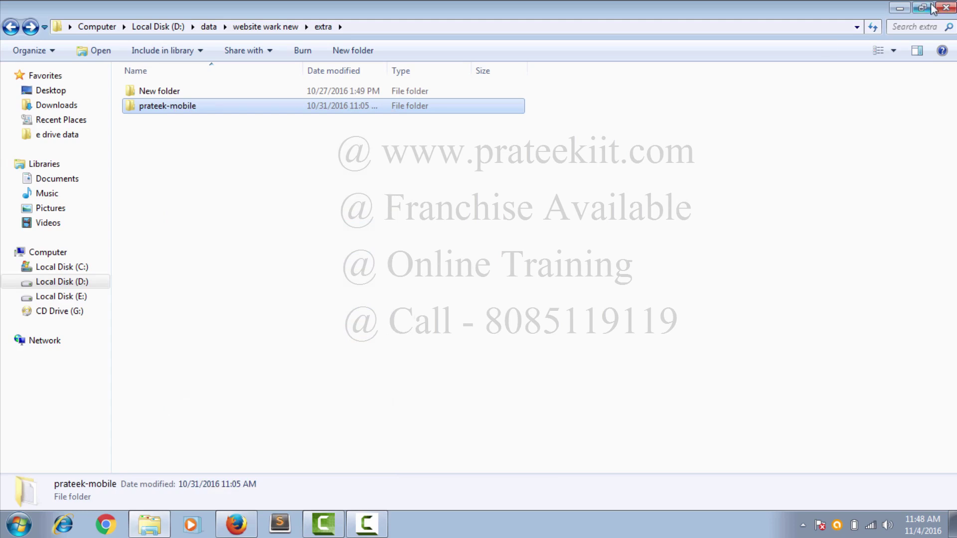
{"action": "left_click", "coordinate": [900, 8]}
{"action": "right_click", "coordinate": [306, 95]}
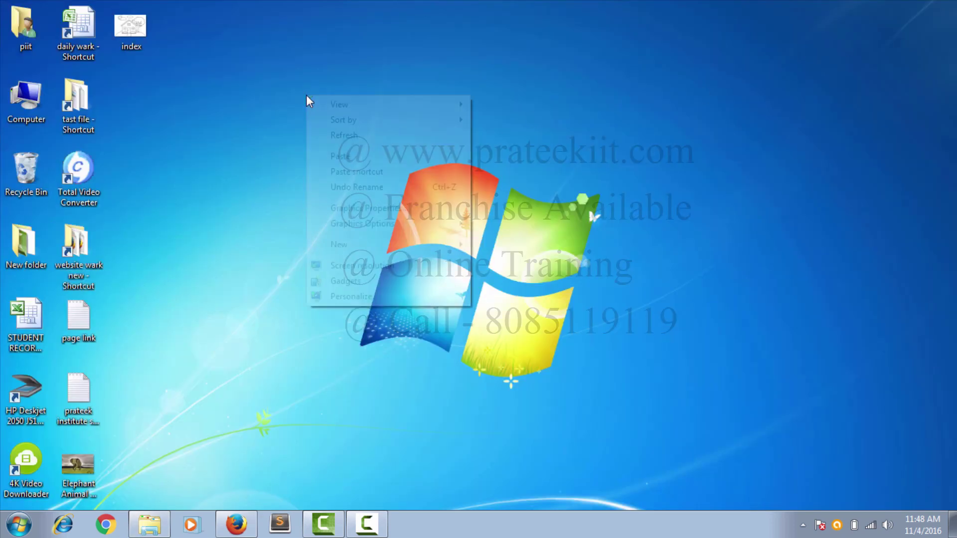
{"action": "left_click", "coordinate": [384, 157]}
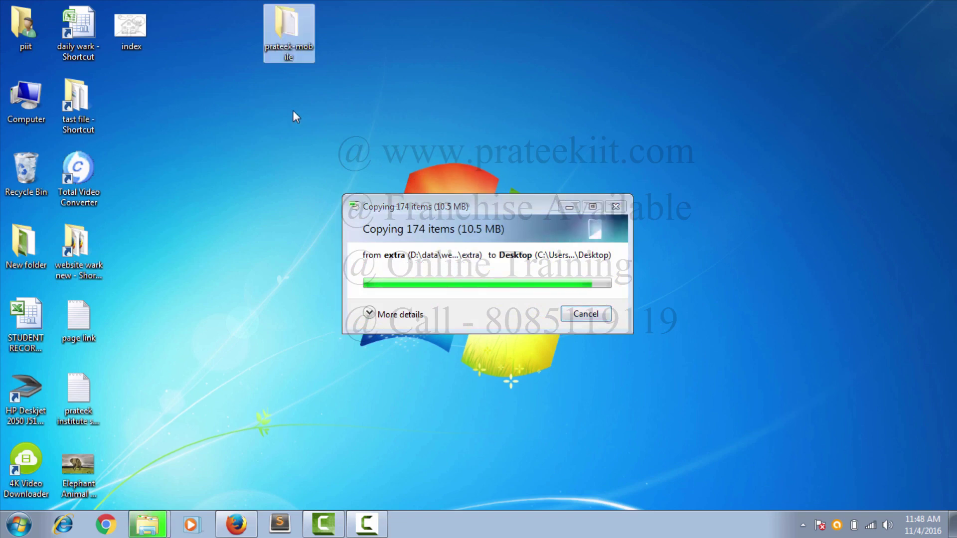
{"action": "left_click", "coordinate": [234, 524]}
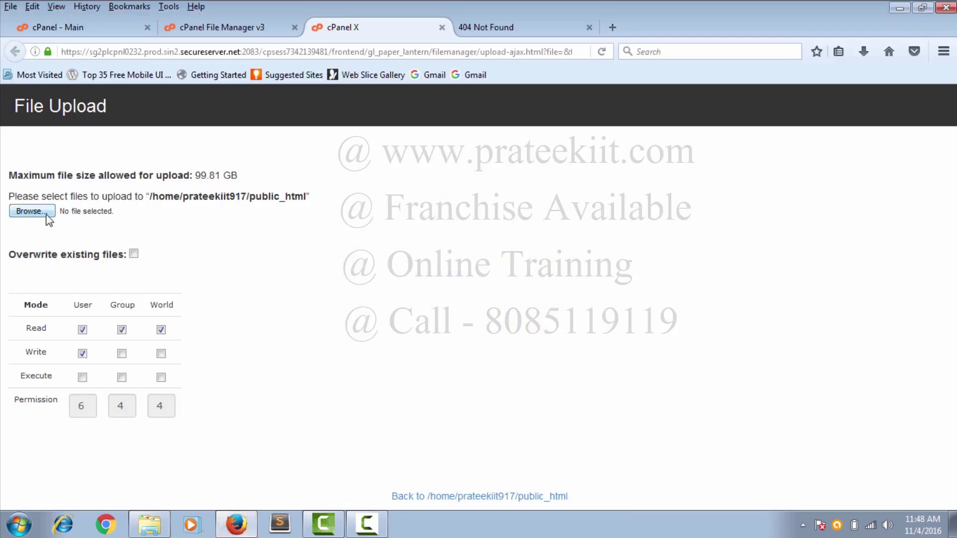
{"action": "left_click", "coordinate": [249, 525]}
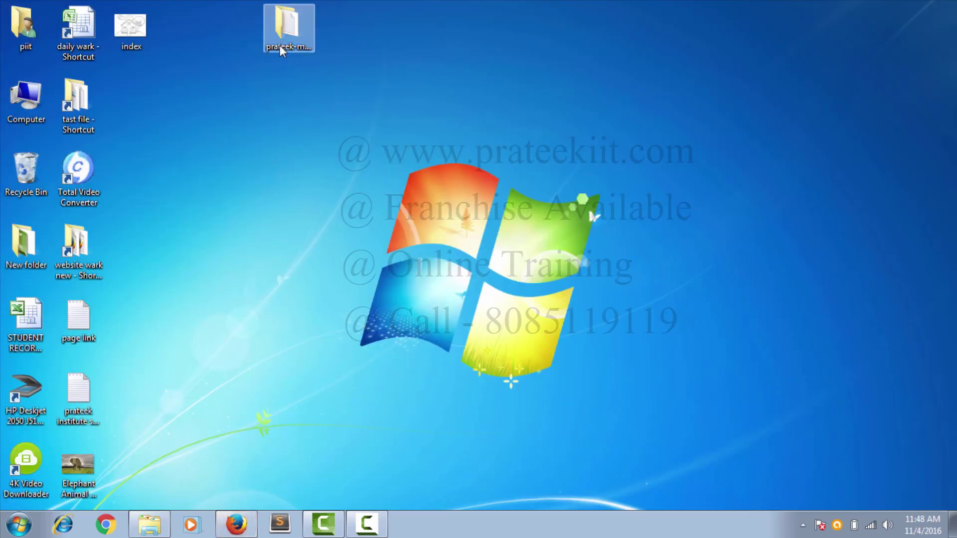
Compress the desktop's prateek-mobile folder into a ZIP archive named prateek-mobile.zip
{"action": "right_click", "coordinate": [279, 45]}
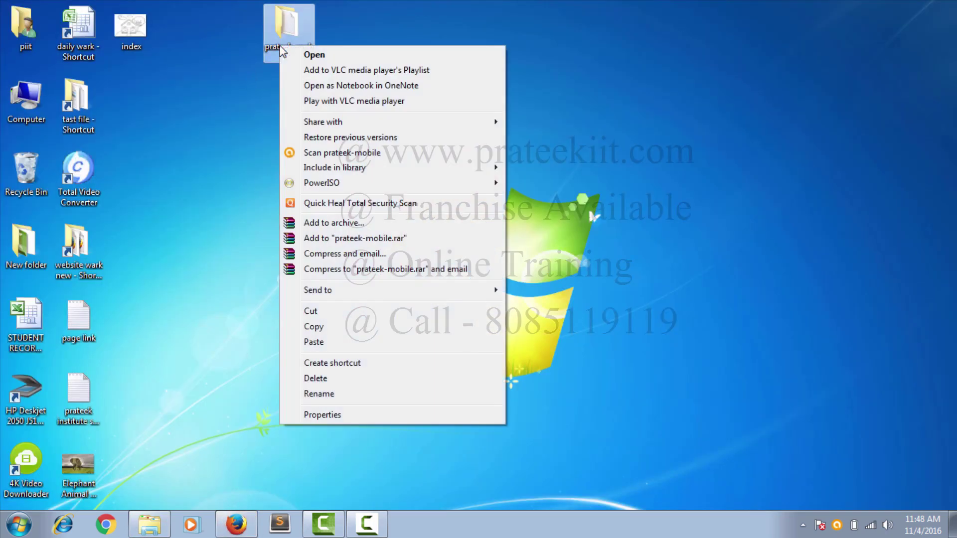
{"action": "left_click", "coordinate": [430, 225]}
{"action": "left_click", "coordinate": [424, 244]}
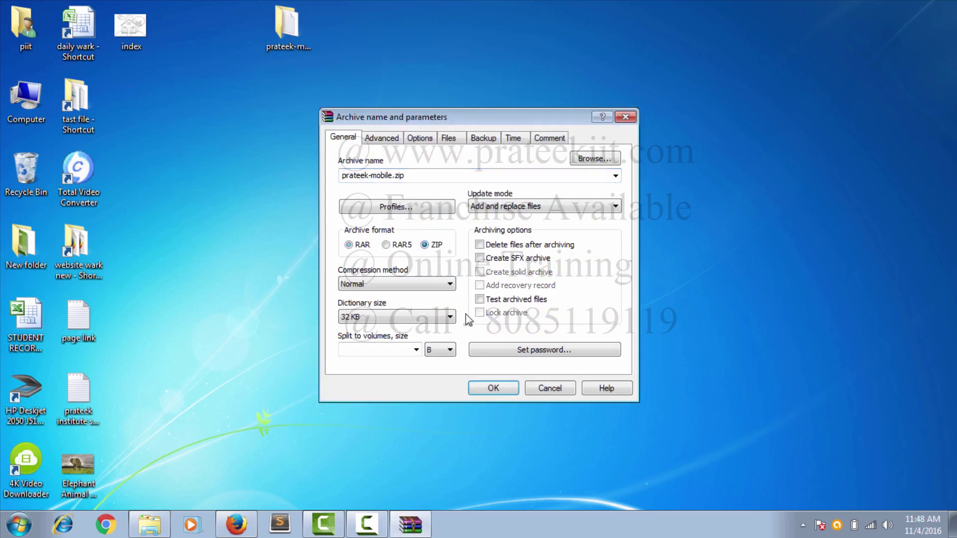
{"action": "left_click", "coordinate": [500, 388]}
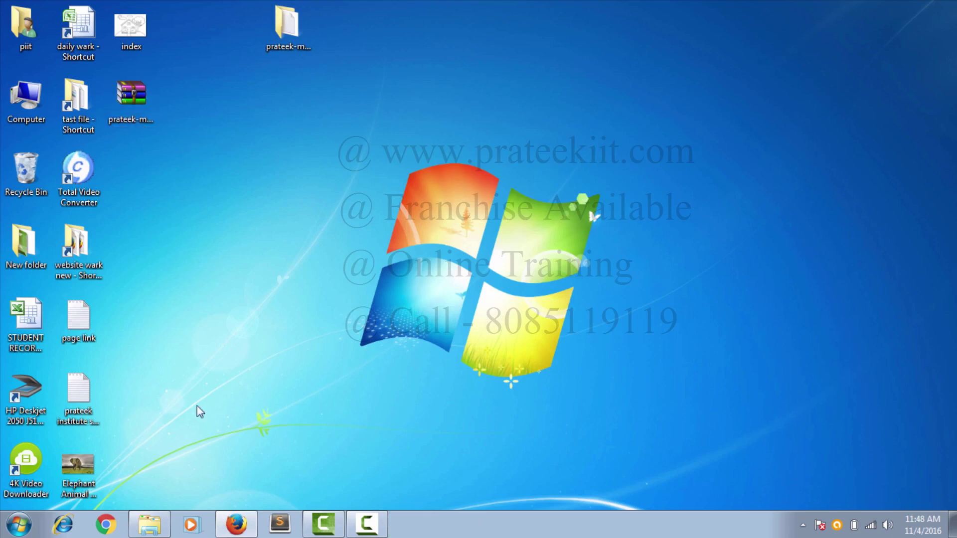
Return to the browser's file upload page and upload the prateek-mobile ZIP archive from the desktop to public_html
{"action": "left_click", "coordinate": [237, 524]}
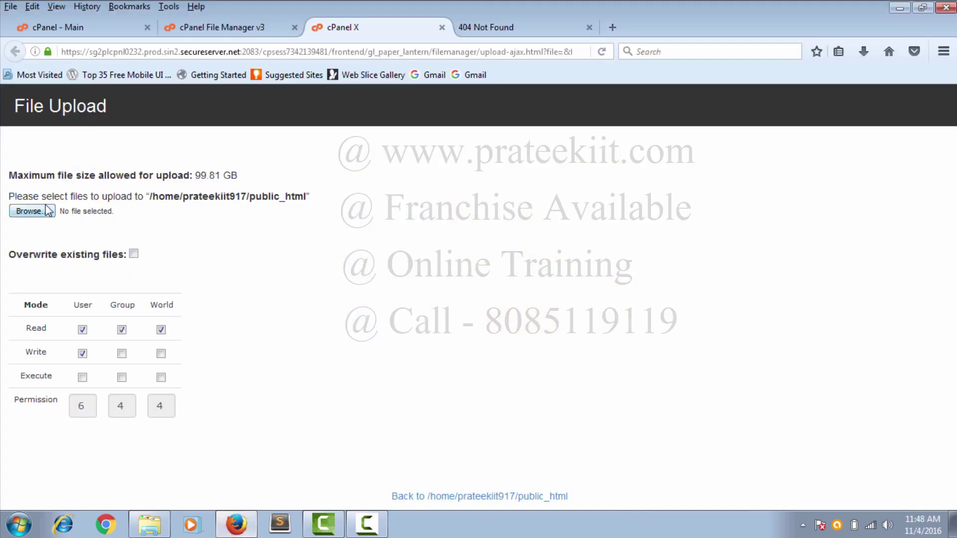
{"action": "left_click", "coordinate": [47, 211]}
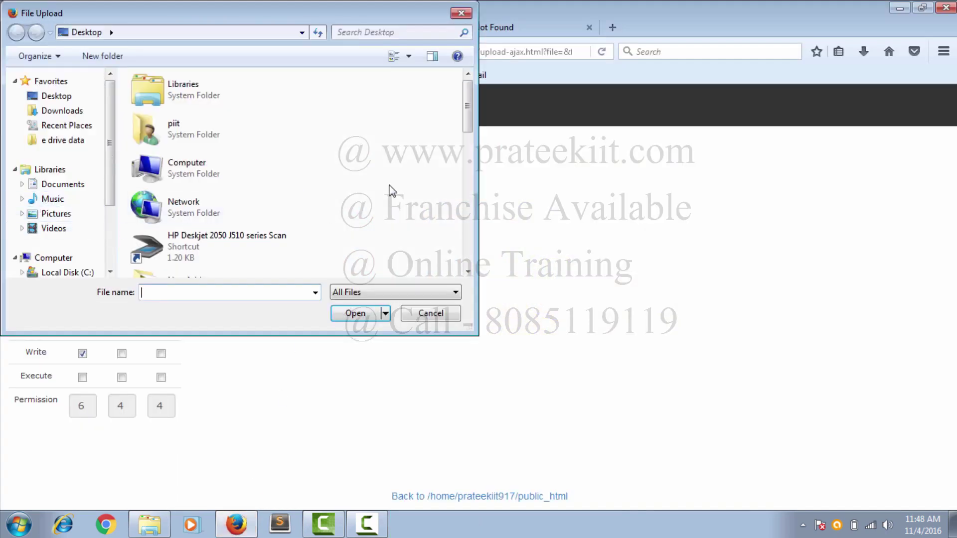
{"action": "left_click_drag", "start_coordinate": [465, 124], "coordinate": [458, 214]}
{"action": "left_click", "coordinate": [192, 219]}
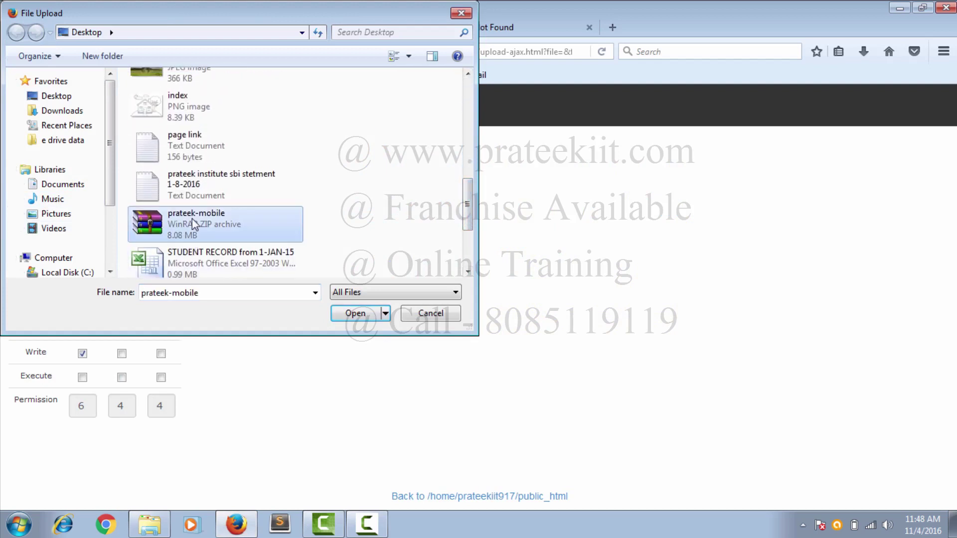
{"action": "left_click", "coordinate": [360, 312]}
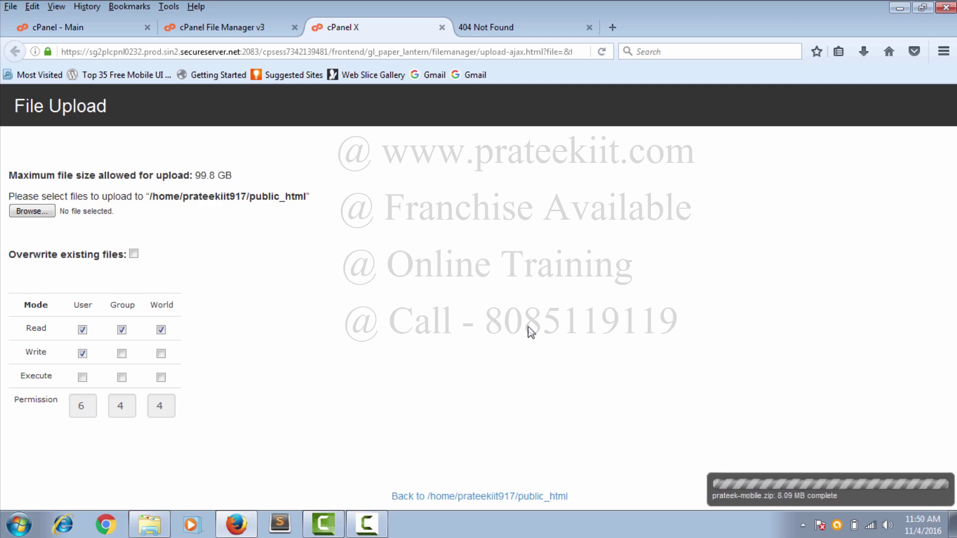
Refresh the public_html listing in File Manager, extract prateek-mobile.zip into /public_html, and reload the directory
{"action": "left_click", "coordinate": [243, 31]}
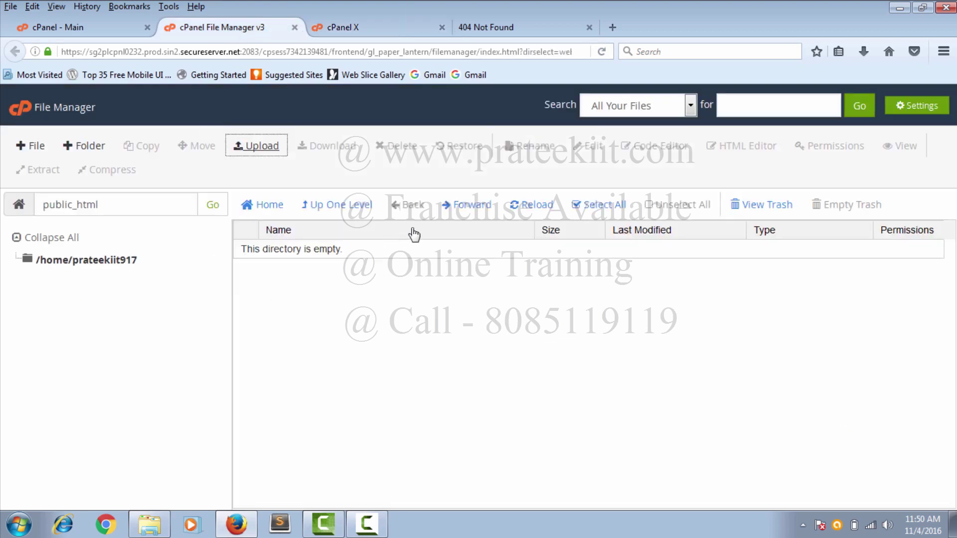
{"action": "left_click", "coordinate": [529, 207]}
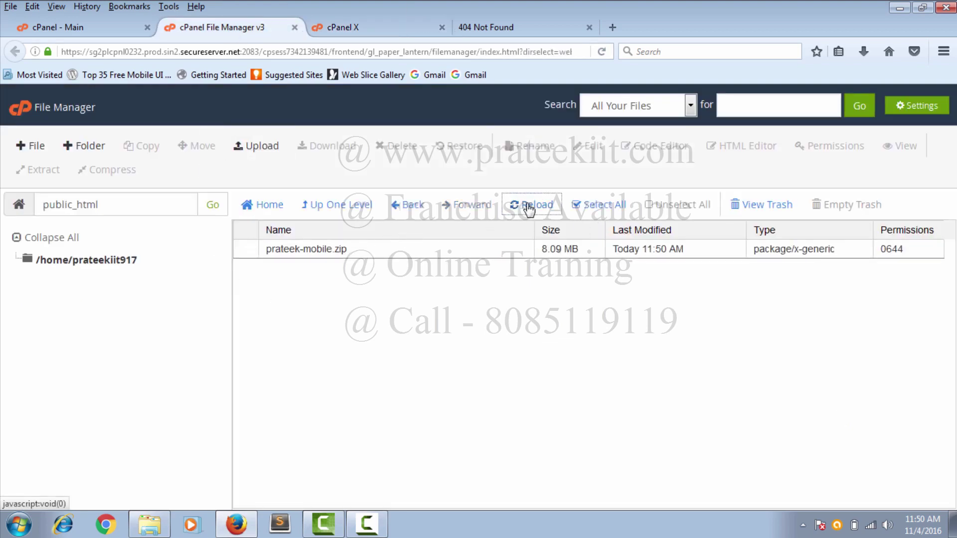
{"action": "left_click", "coordinate": [331, 251]}
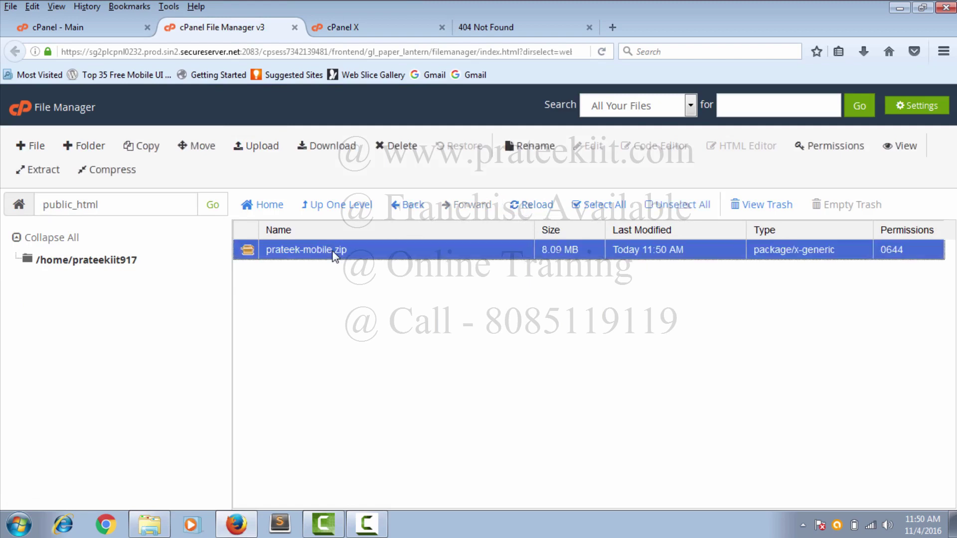
{"action": "left_click", "coordinate": [39, 171]}
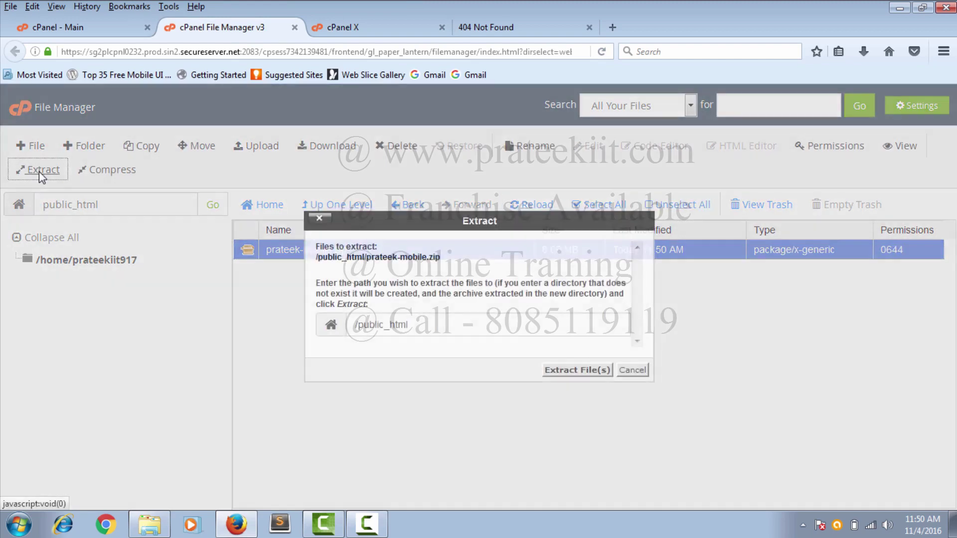
{"action": "left_click", "coordinate": [551, 370]}
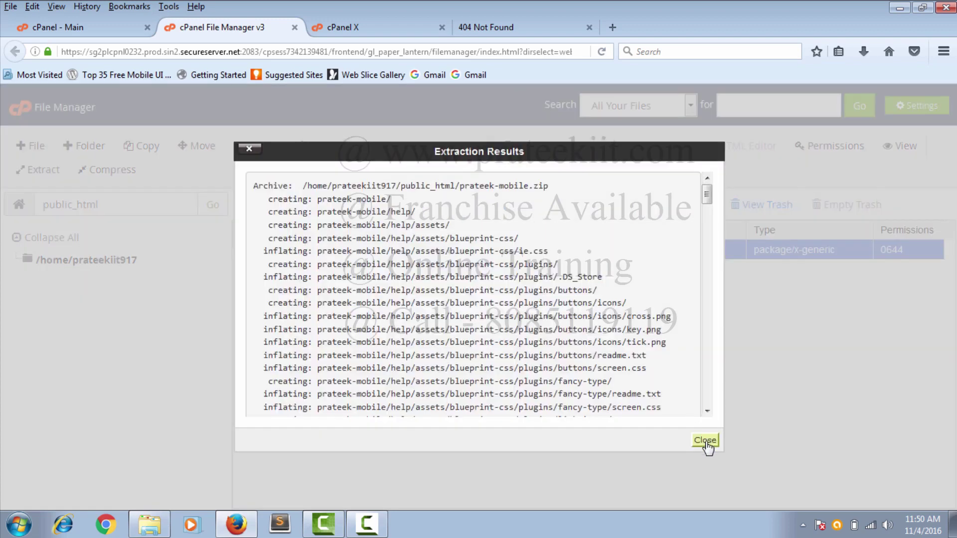
{"action": "left_click", "coordinate": [705, 442]}
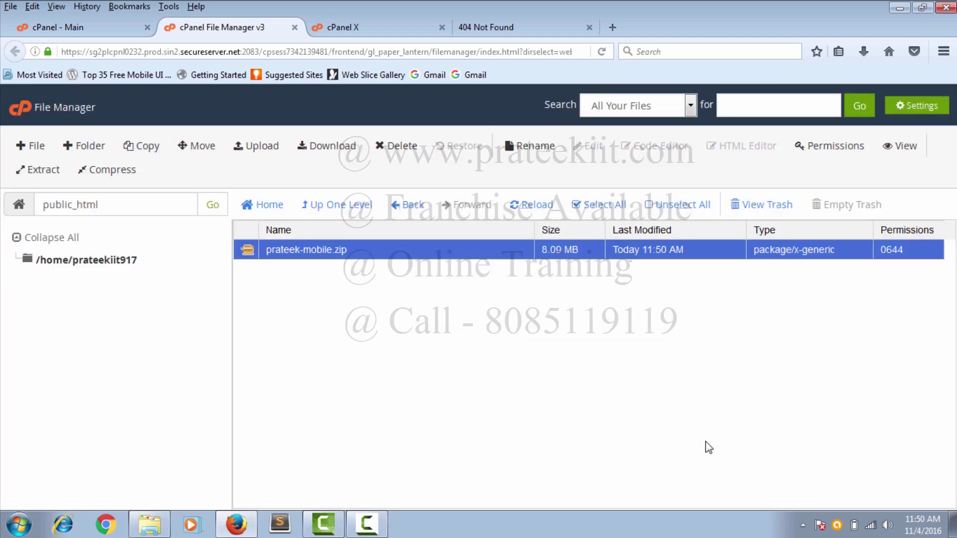
{"action": "left_click", "coordinate": [527, 209]}
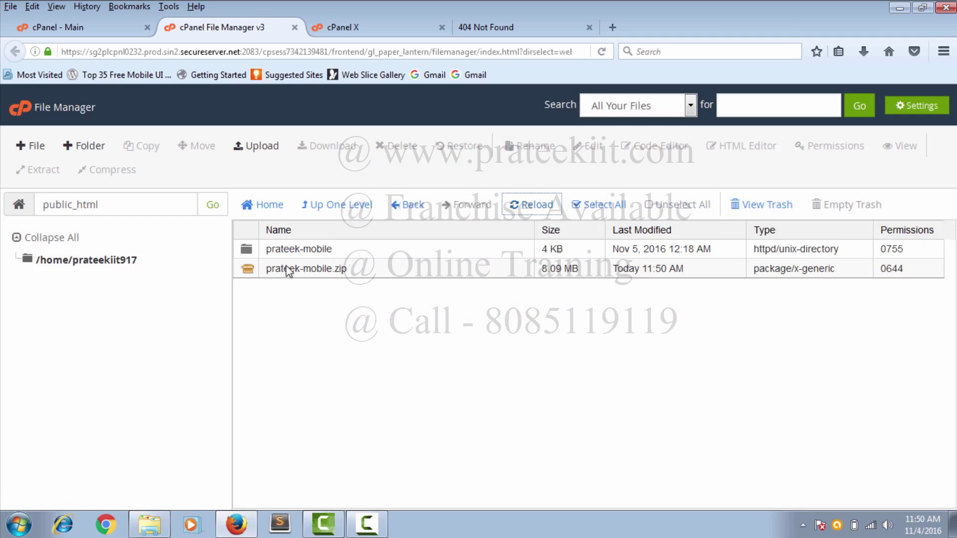
Move prateek-mobile.zip from public_html to the trash
{"action": "left_click", "coordinate": [325, 271]}
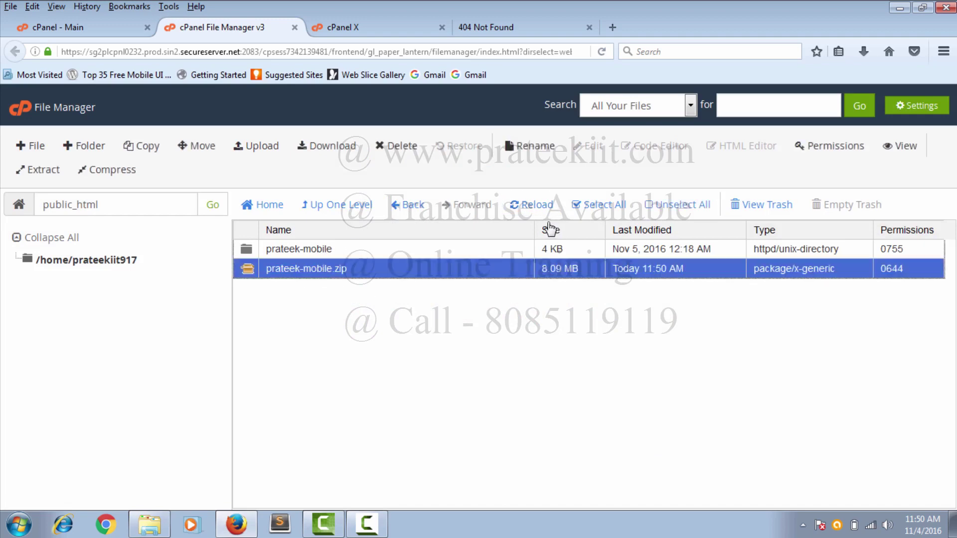
{"action": "left_click", "coordinate": [394, 150]}
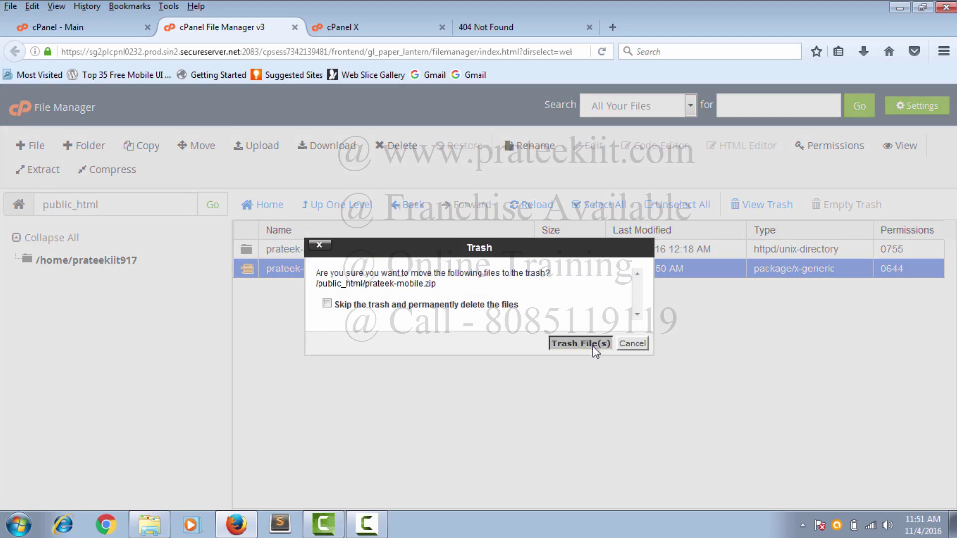
{"action": "left_click", "coordinate": [593, 346]}
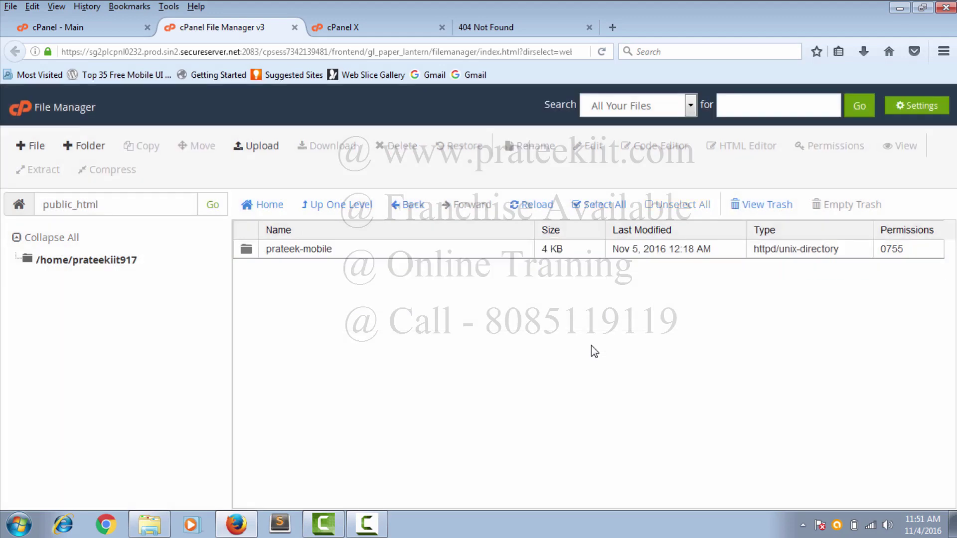
Copy assets, index.html and style.css from the nested prateek-mobile/prateek-mobile folder to /public_html/ and reload the listing
{"action": "double_click", "coordinate": [357, 254]}
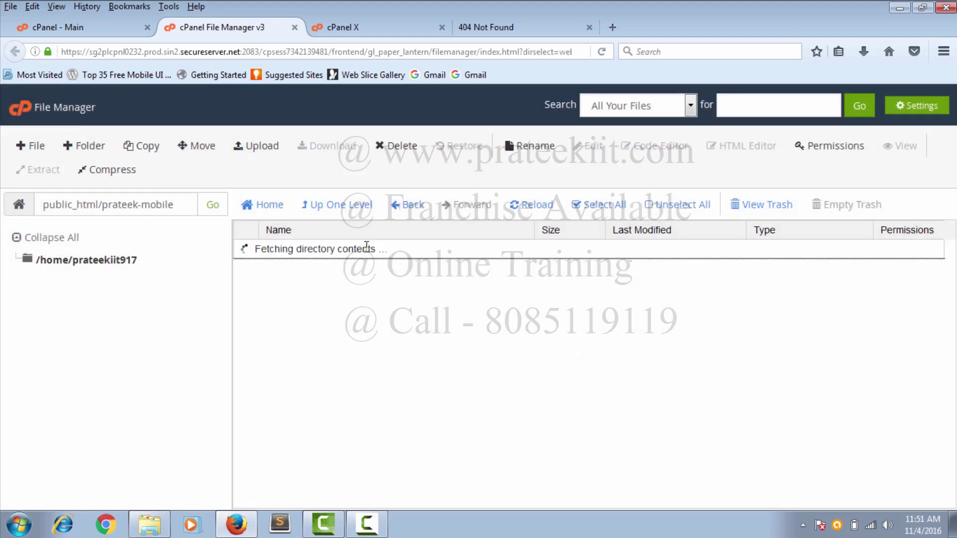
{"action": "double_click", "coordinate": [374, 269]}
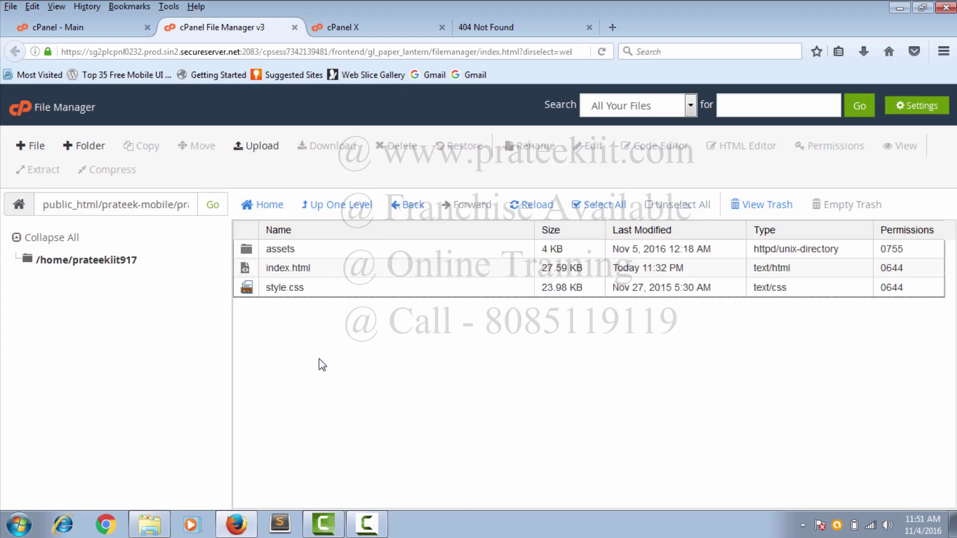
{"action": "left_click", "coordinate": [343, 272]}
{"action": "left_click", "coordinate": [617, 205]}
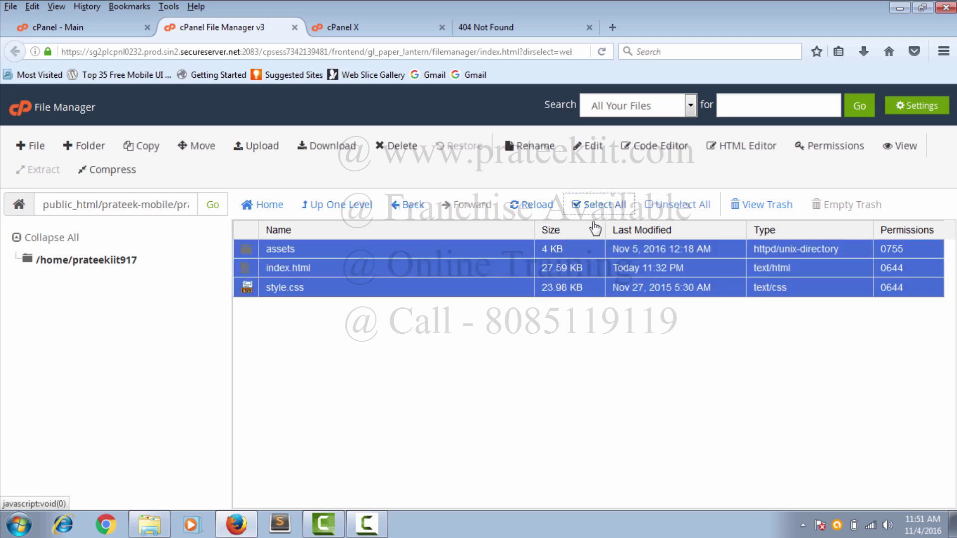
{"action": "left_click", "coordinate": [143, 146]}
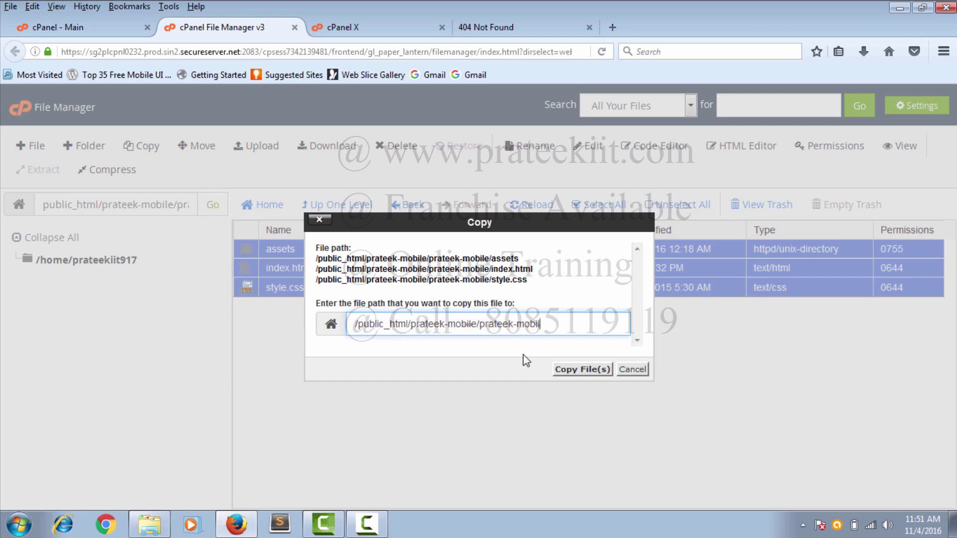
{"action": "key", "text": "BackSpace"}
{"action": "key", "text": "BackSpace"}
{"action": "key", "text": "BackSpace"}
{"action": "key", "text": "BackSpace"}
{"action": "key", "text": "BackSpace"}
{"action": "key", "text": "BackSpace"}
{"action": "key", "text": "BackSpace"}
{"action": "key", "text": "BackSpace"}
{"action": "key", "text": "BackSpace"}
{"action": "key", "text": "BackSpace"}
{"action": "key", "text": "BackSpace"}
{"action": "key", "text": "BackSpace"}
{"action": "key", "text": "BackSpace"}
{"action": "key", "text": "BackSpace"}
{"action": "key", "text": "BackSpace"}
{"action": "key", "text": "BackSpace"}
{"action": "key", "text": "BackSpace"}
{"action": "key", "text": "BackSpace"}
{"action": "key", "text": "BackSpace"}
{"action": "key", "text": "BackSpace"}
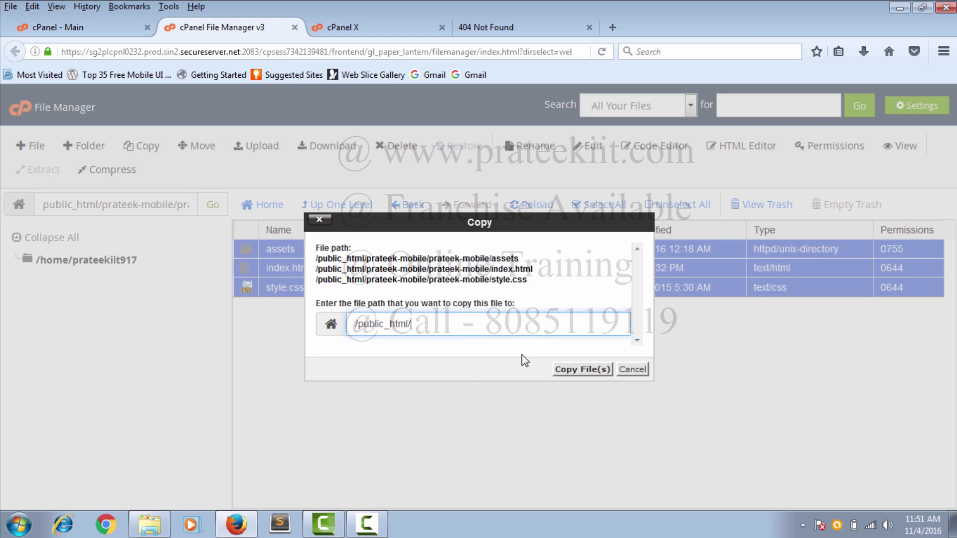
{"action": "left_click", "coordinate": [569, 370]}
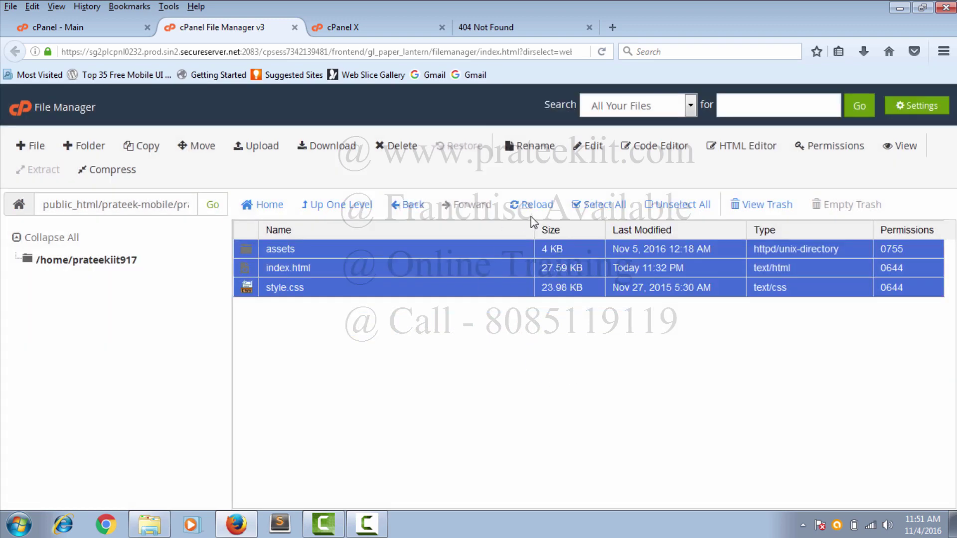
{"action": "left_click", "coordinate": [543, 209]}
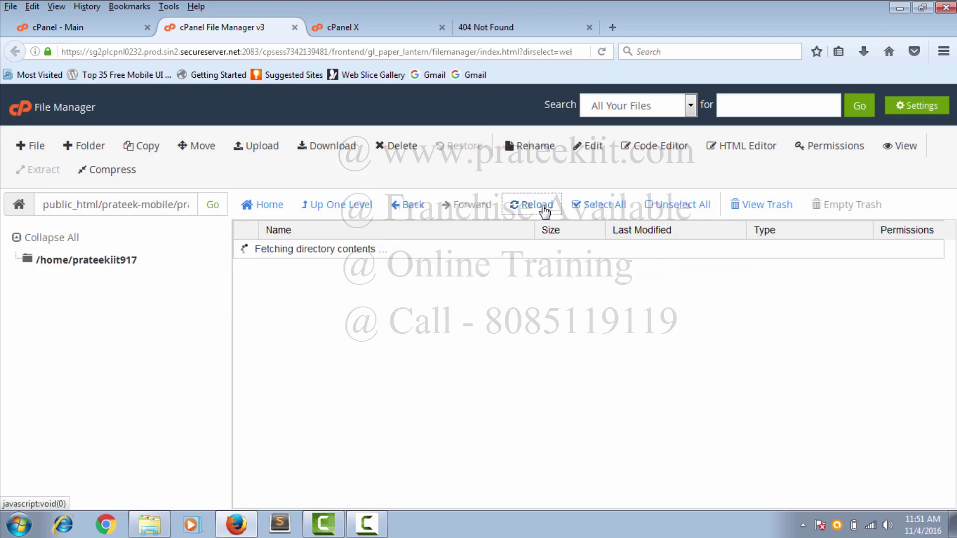
Look at the prateekmobile.com and file upload tabs, and return to File Manager
{"action": "left_click", "coordinate": [538, 25]}
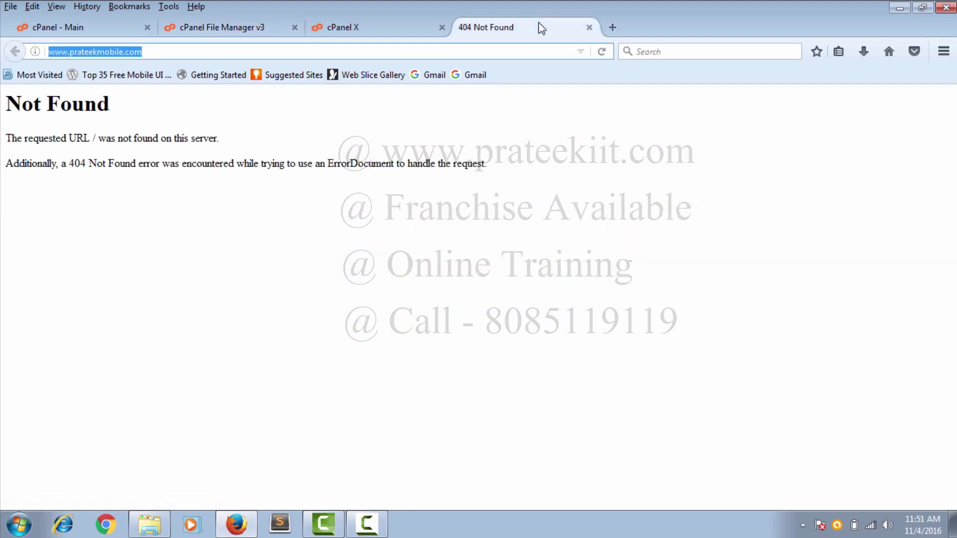
{"action": "left_click", "coordinate": [403, 27]}
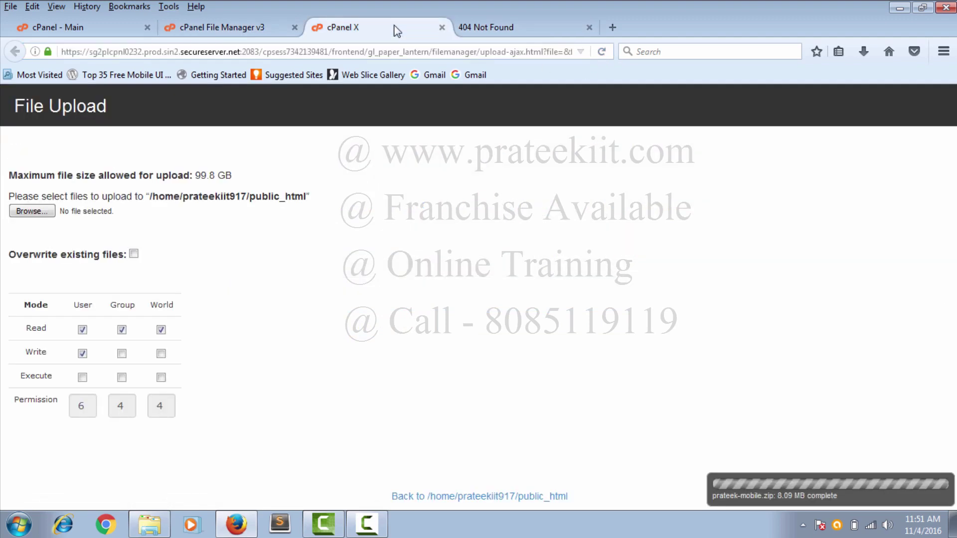
{"action": "left_click", "coordinate": [262, 31]}
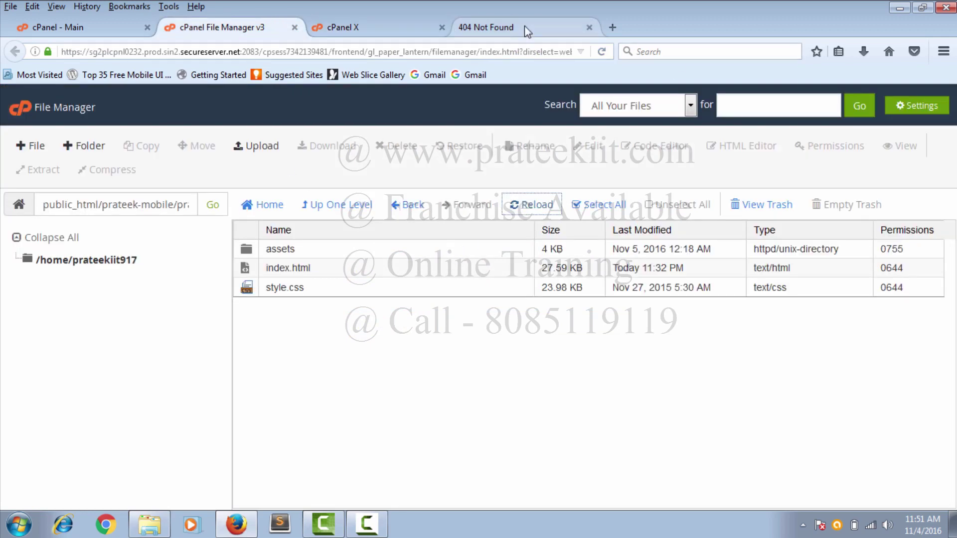